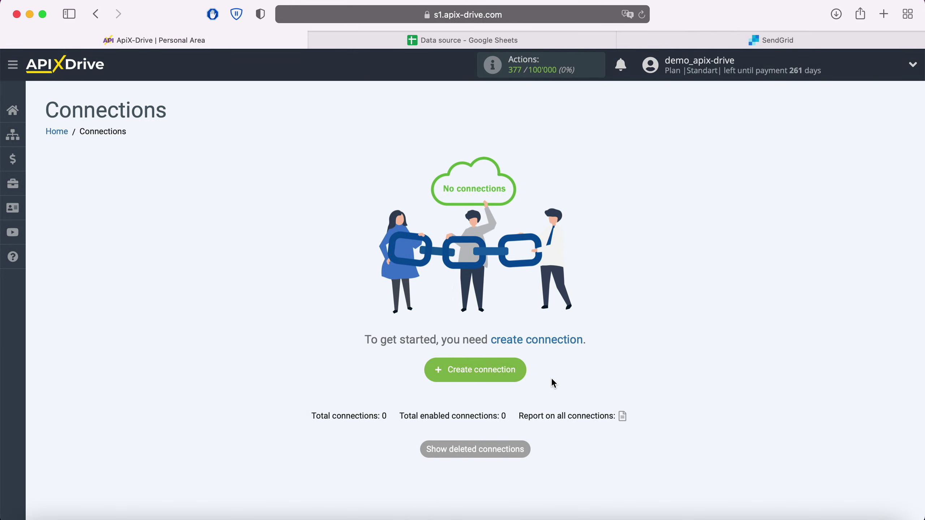
Step: Start a new connection with Google Sheets as the data source
left_click(517, 372)
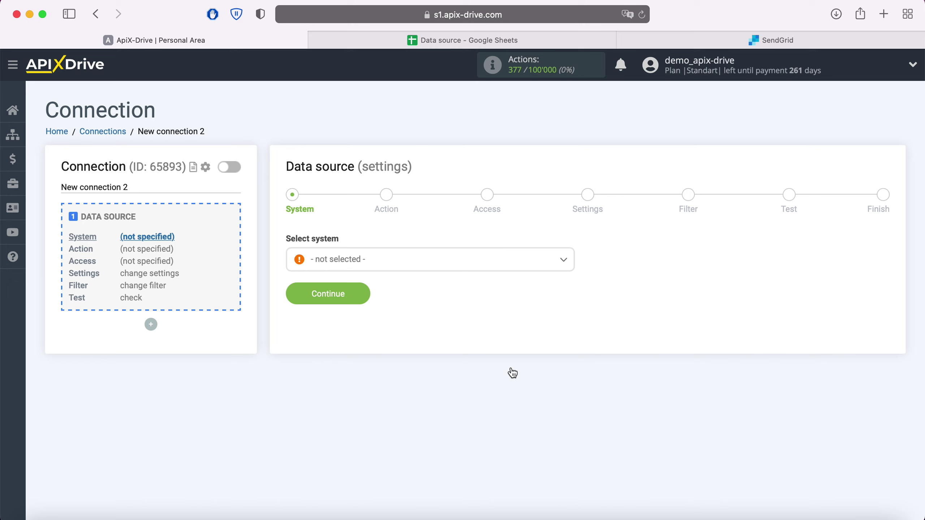
left_click(448, 269)
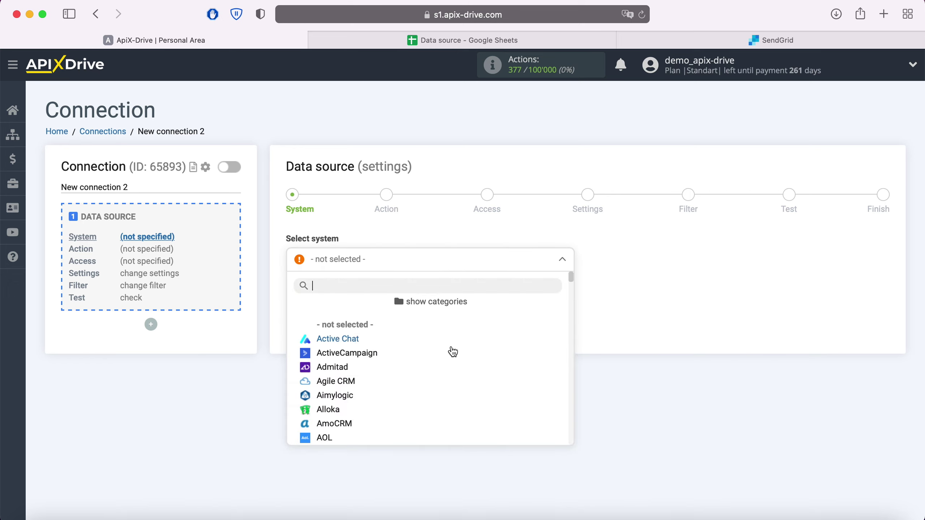
scroll(450, 351, "down", 5)
scroll(450, 351, "down", 5)
scroll(452, 351, "down", 5)
scroll(453, 351, "down", 3)
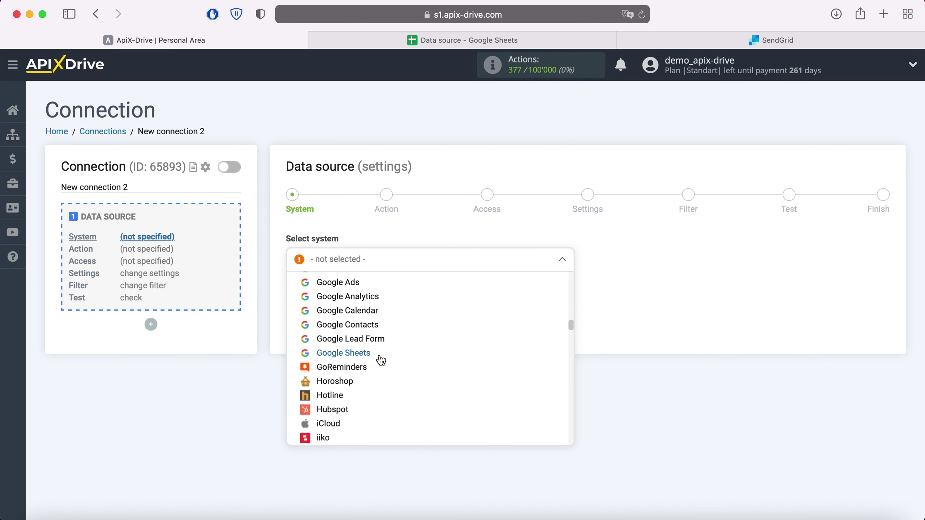
left_click(361, 354)
left_click(363, 298)
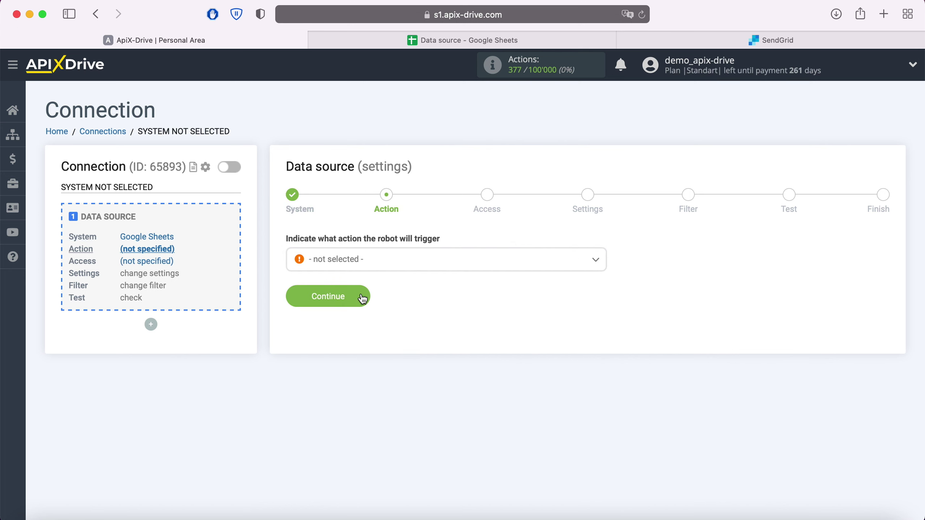
Step: Set the Google Sheets source action to Get Rows (new)
left_click(381, 269)
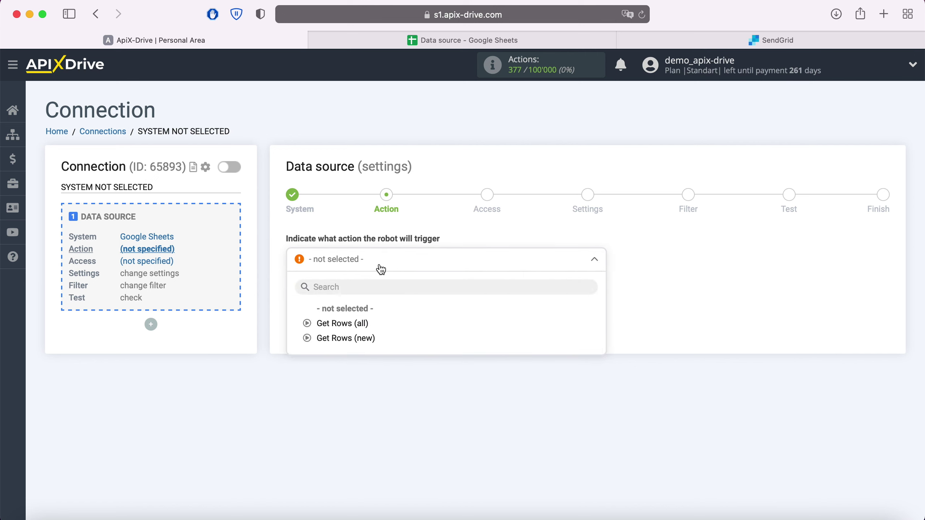
left_click(361, 338)
left_click(359, 303)
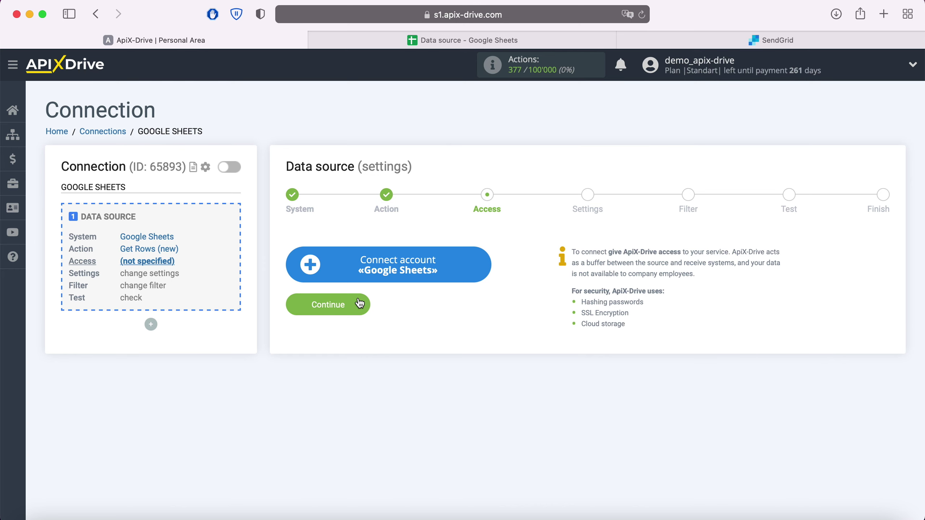
Step: Sign in to the Google account with the saved email and password
left_click(480, 264)
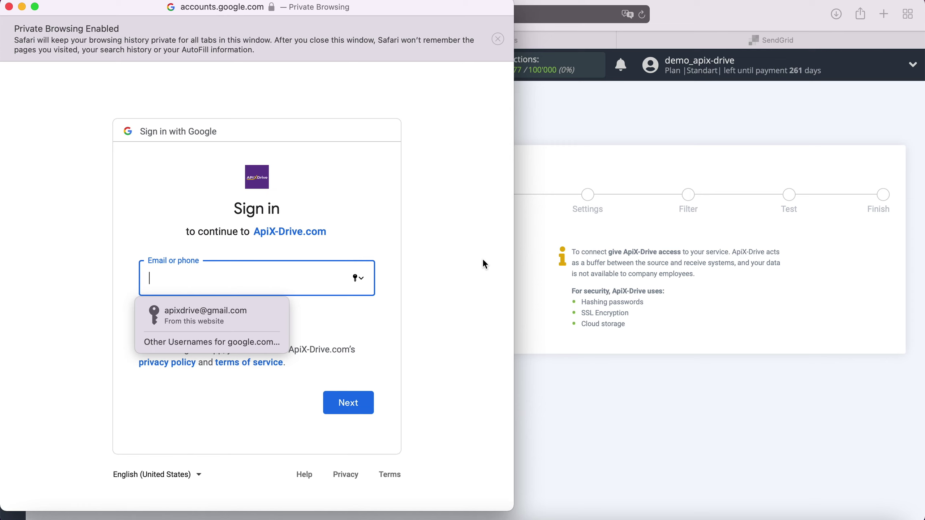
left_click(263, 313)
left_click(363, 406)
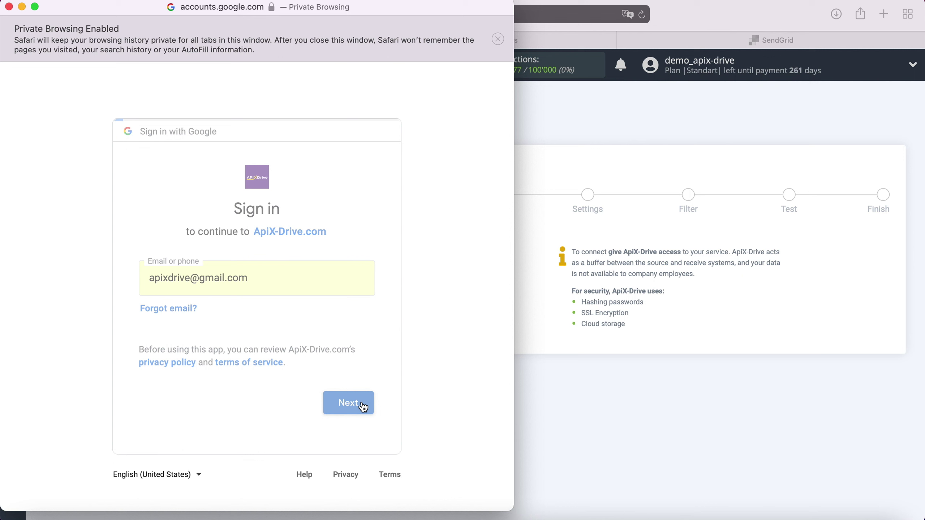
left_click(240, 304)
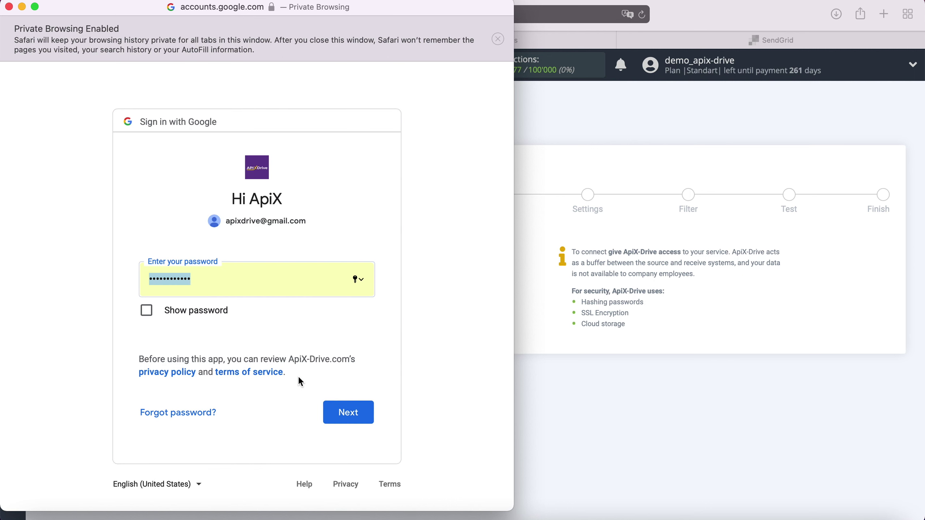
left_click(363, 413)
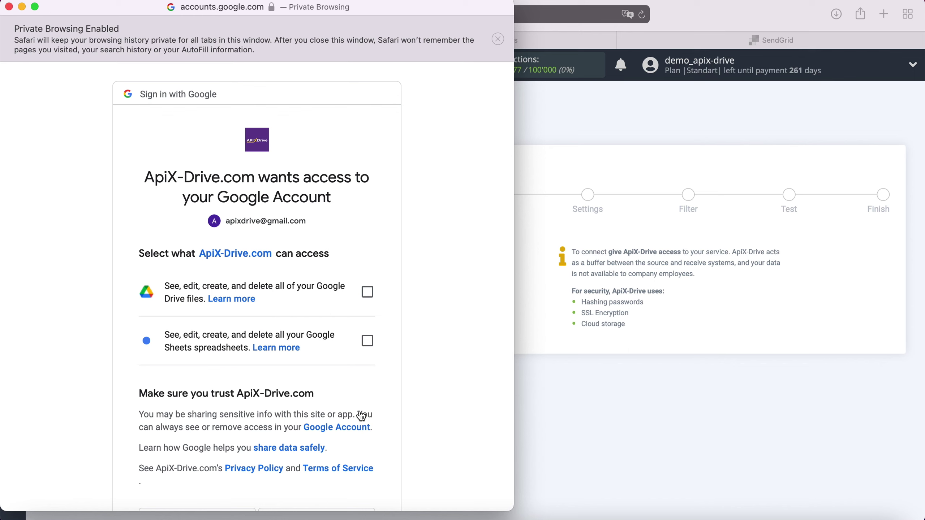
Step: Grant ApiX-Drive access to Google Drive files and Sheets spreadsheets
left_click(367, 292)
left_click(367, 341)
scroll(419, 356, "down", 5)
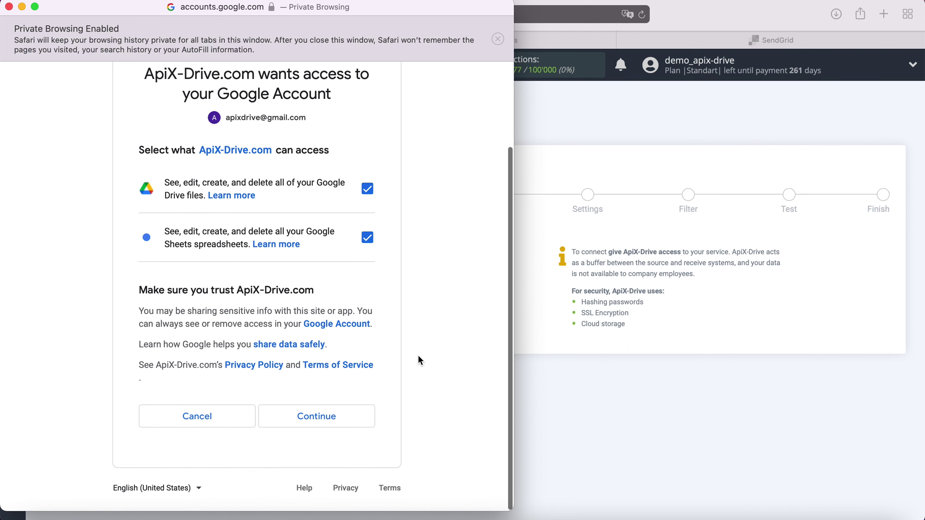
left_click(356, 419)
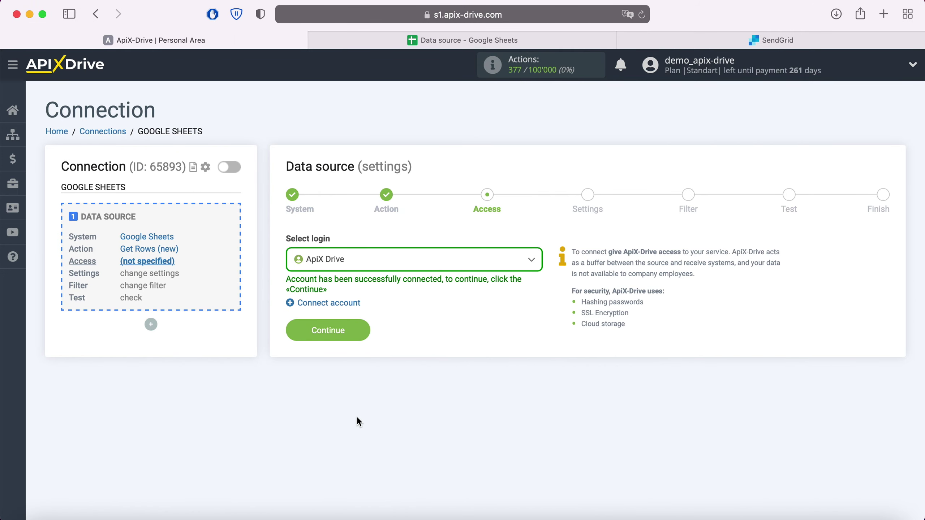
Step: Confirm the Google login and select the 'Data source' file and sheet
left_click(488, 263)
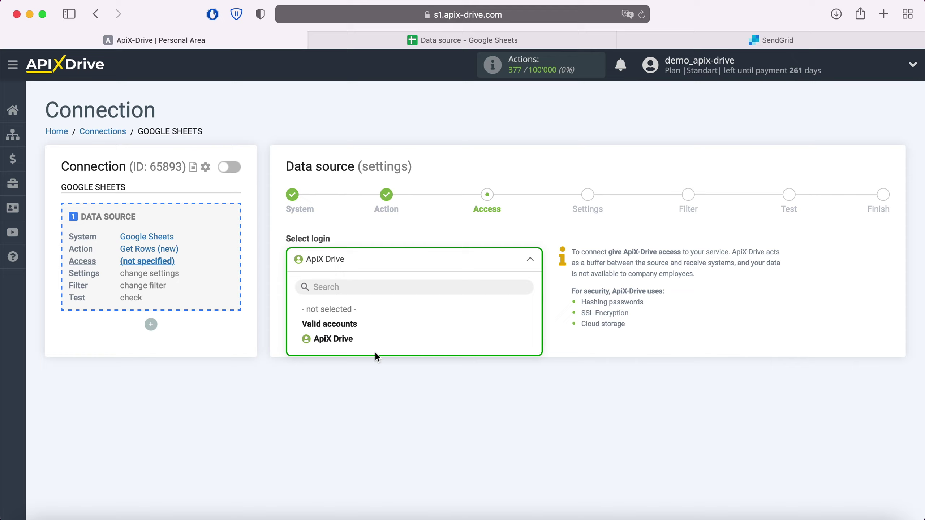
left_click(366, 331)
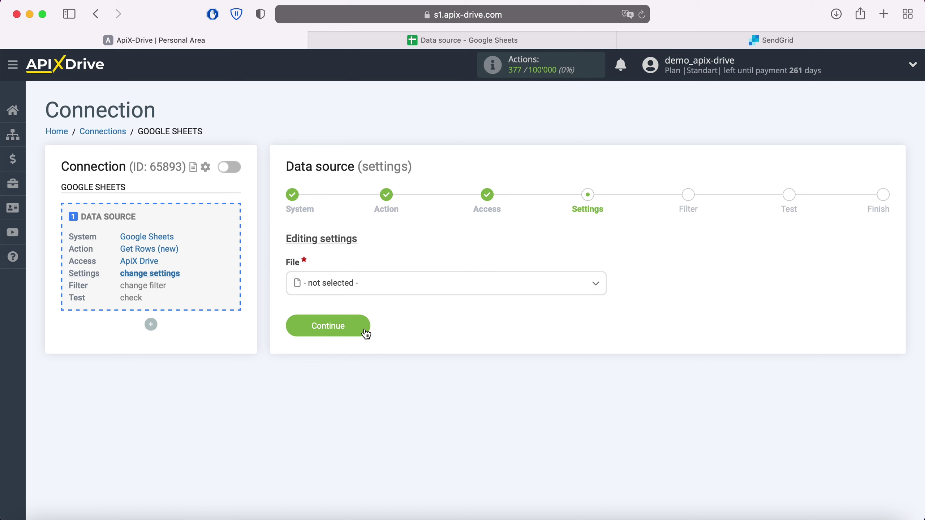
left_click(353, 289)
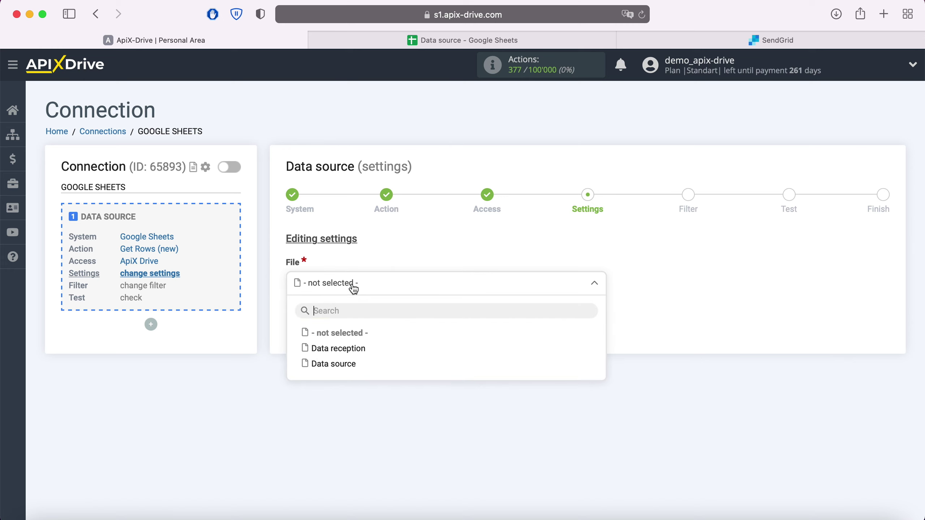
left_click(342, 364)
left_click(338, 346)
left_click(343, 405)
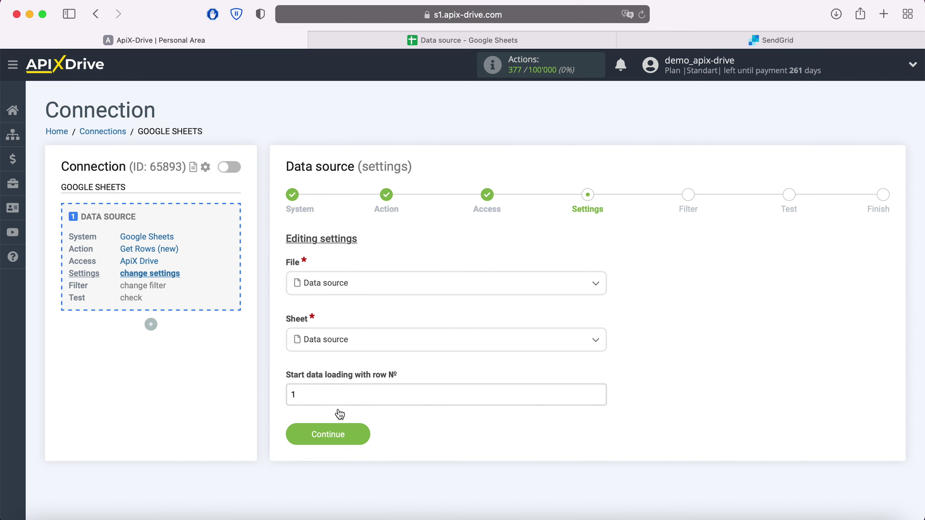
Step: Check the spreadsheet rows, then set the starting row to 2 and save
left_click(415, 39)
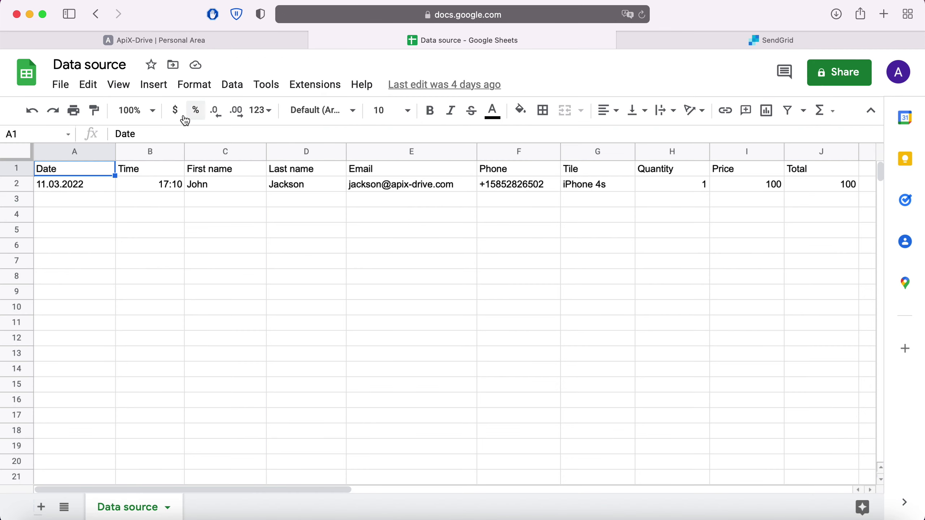
mouse_move(74, 151)
left_click(184, 41)
left_click(299, 389)
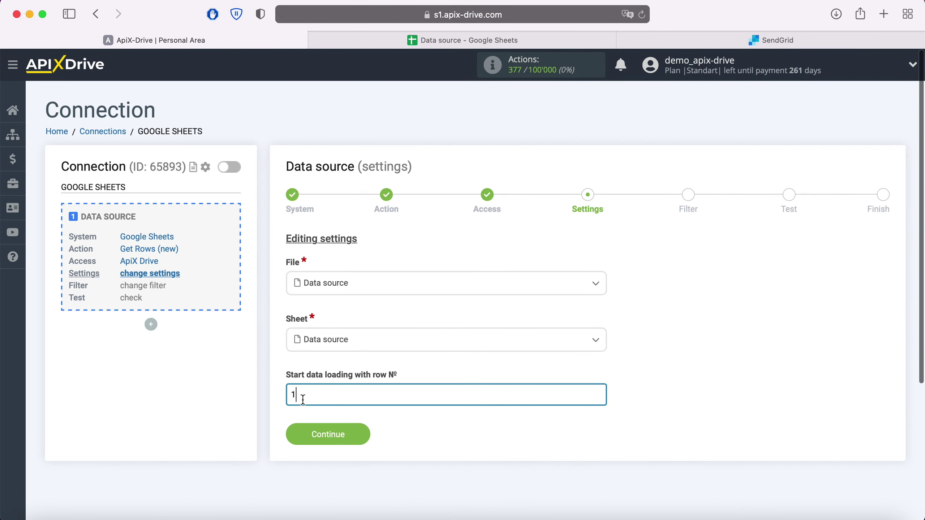
key("BackSpace")
type("2")
left_click(354, 433)
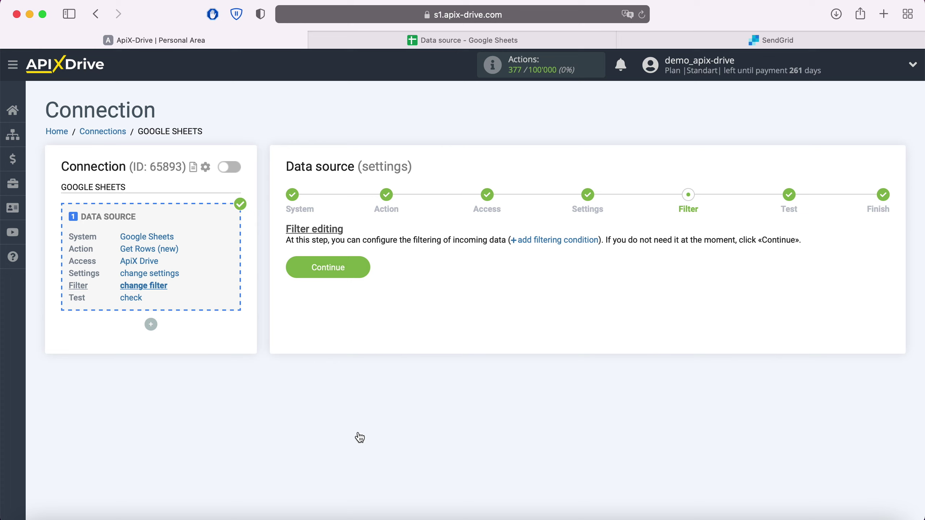
Step: Skip filtering, load the test row, and finish the Google Sheets source setup
left_click(360, 269)
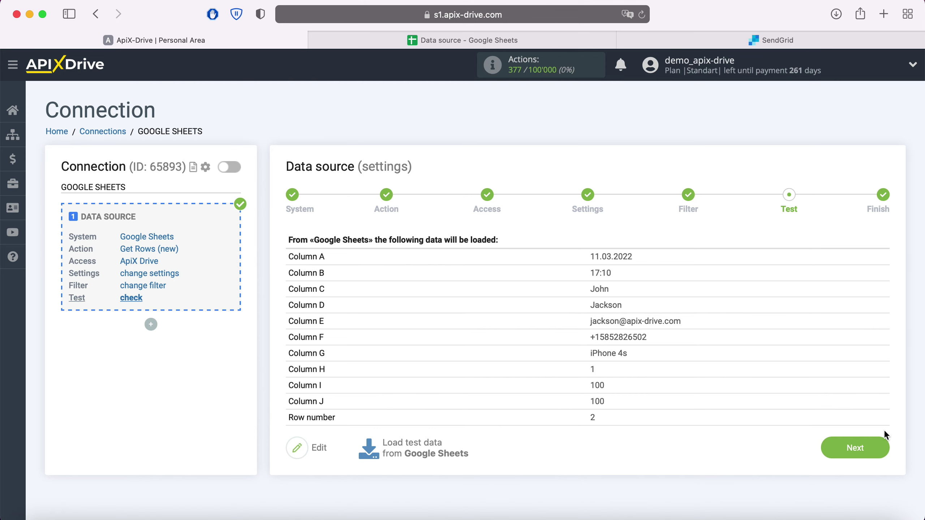
left_click(877, 447)
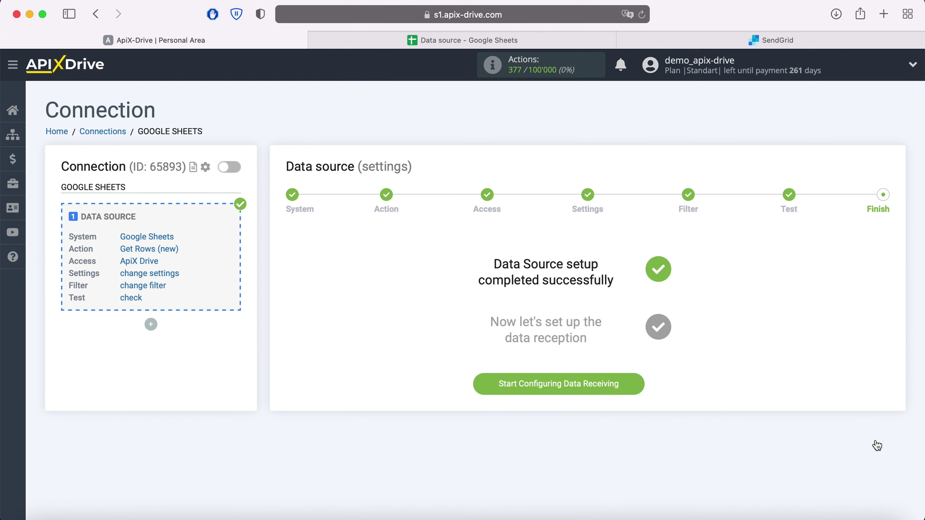
Step: Choose SendGrid as the data destination system
left_click(634, 380)
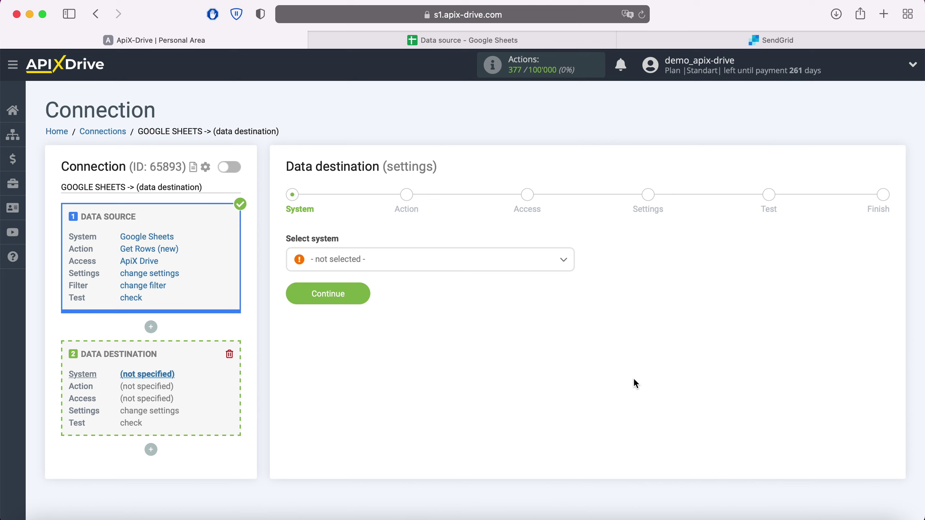
left_click(535, 260)
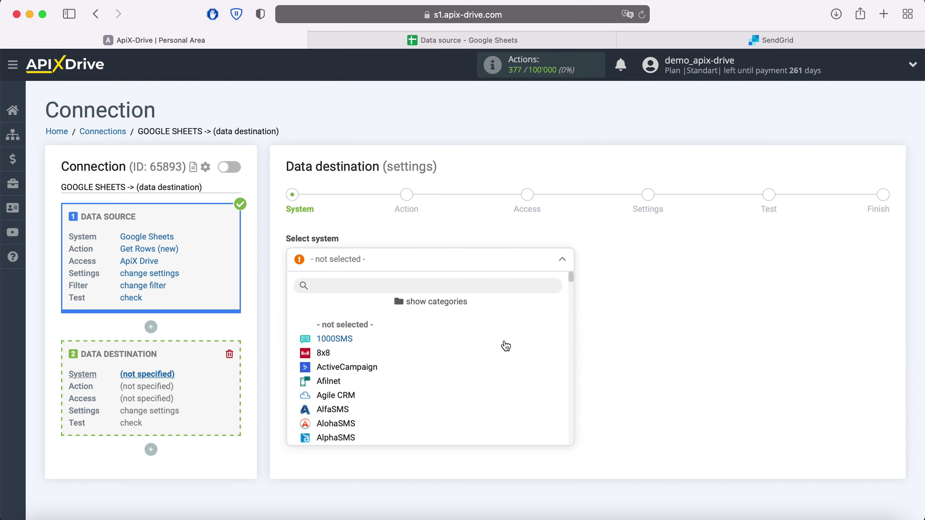
scroll(505, 348, "down", 3)
scroll(505, 349, "down", 5)
scroll(504, 353, "down", 5)
scroll(502, 362, "down", 5)
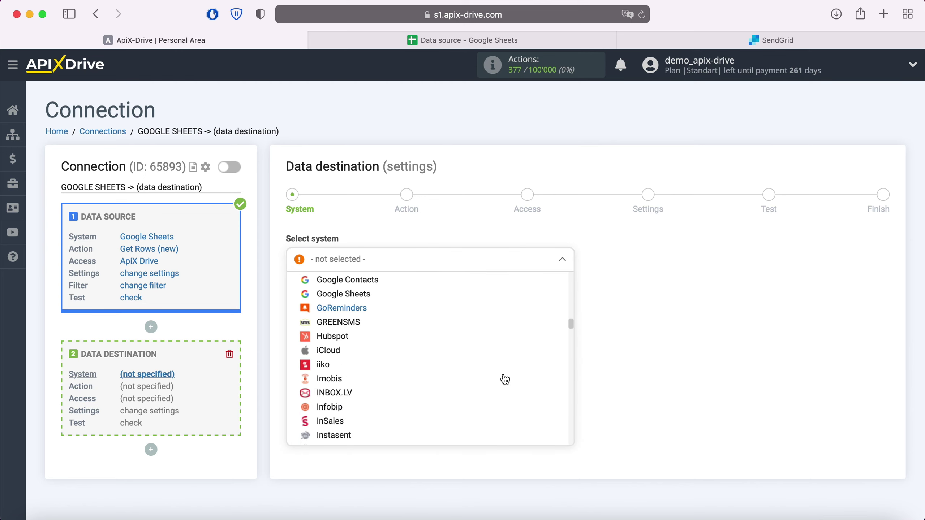
scroll(502, 380, "down", 5)
scroll(504, 385, "down", 5)
scroll(501, 388, "down", 5)
scroll(502, 393, "down", 5)
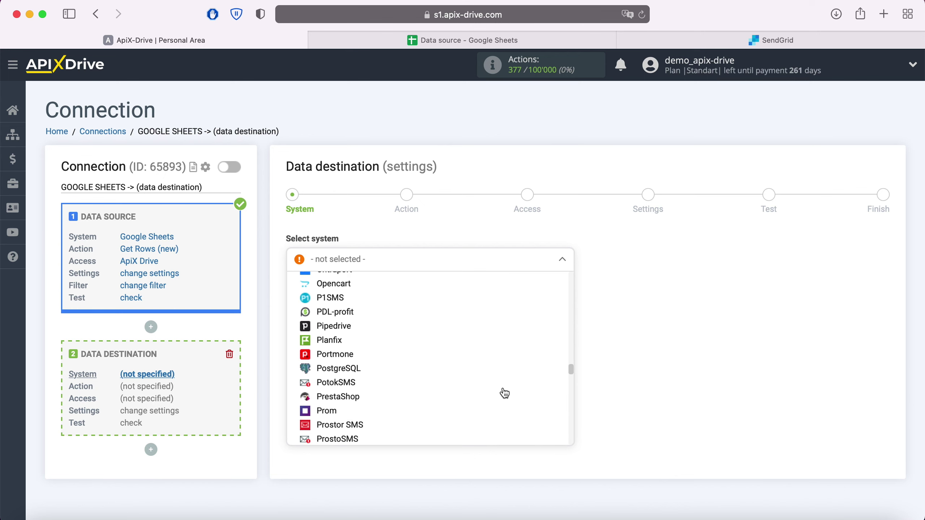
scroll(506, 383, "down", 5)
scroll(506, 371, "down", 5)
scroll(501, 380, "down", 3)
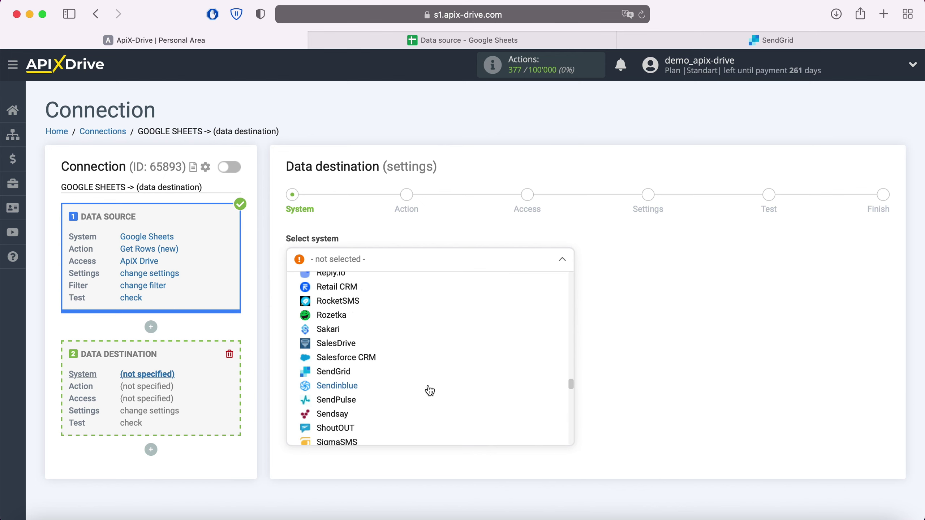
left_click(352, 374)
left_click(359, 299)
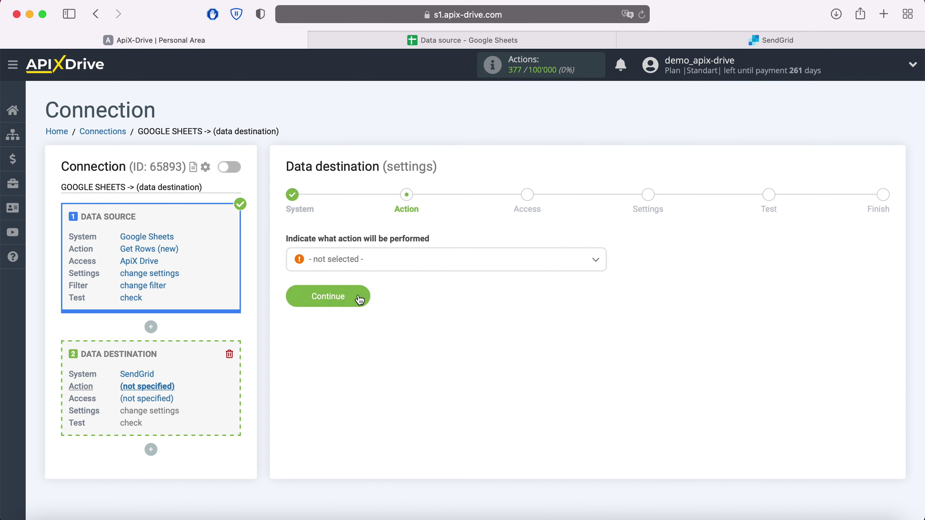
Step: Set the SendGrid action to Add Contacts and begin connecting a SendGrid account
left_click(376, 263)
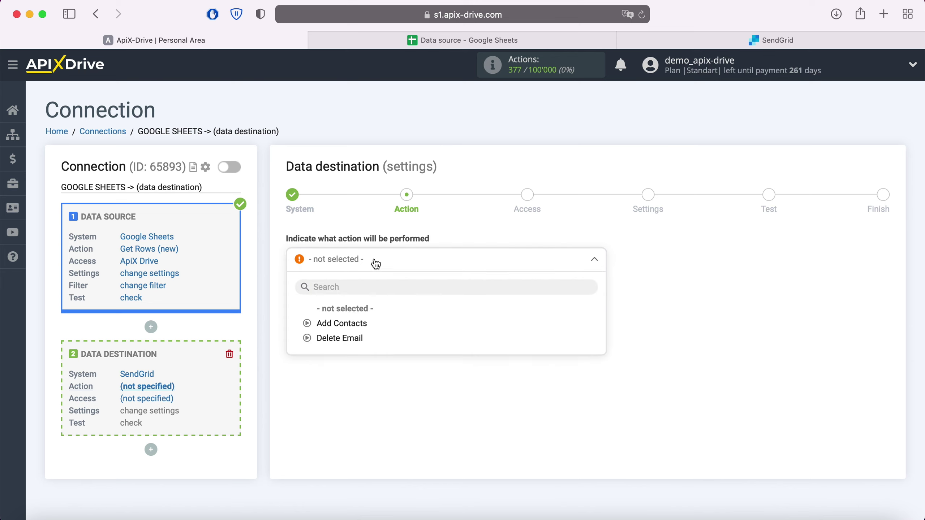
left_click(355, 324)
left_click(363, 296)
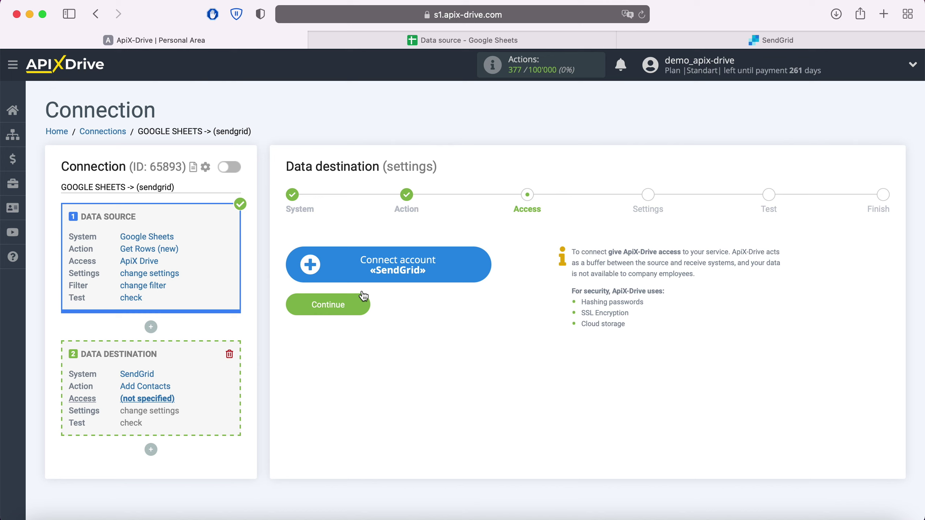
left_click(474, 265)
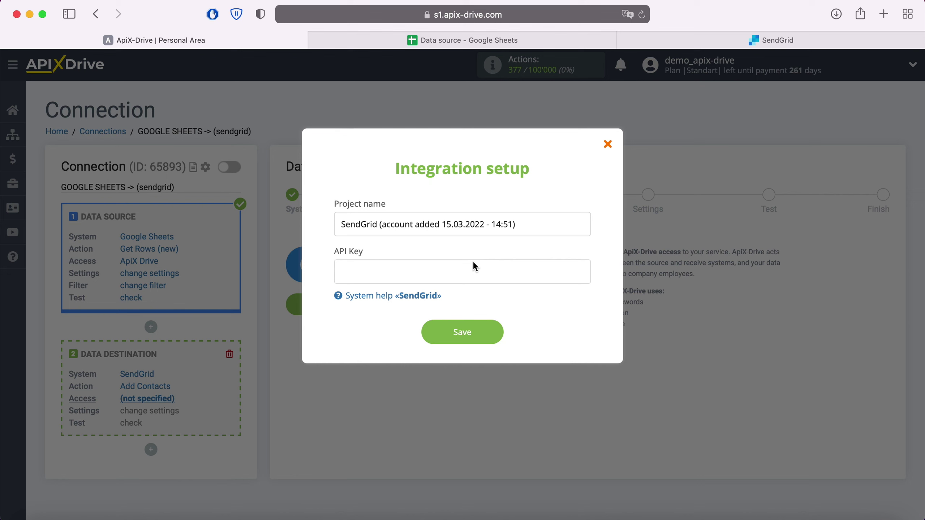
left_click(754, 42)
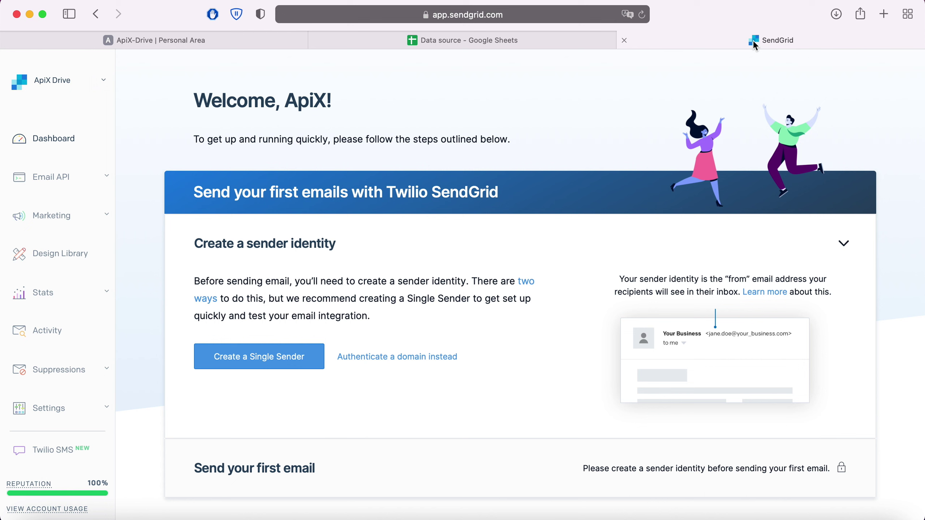
Step: Create a full-access SendGrid API key named 'ApiX-Drive'
left_click(74, 410)
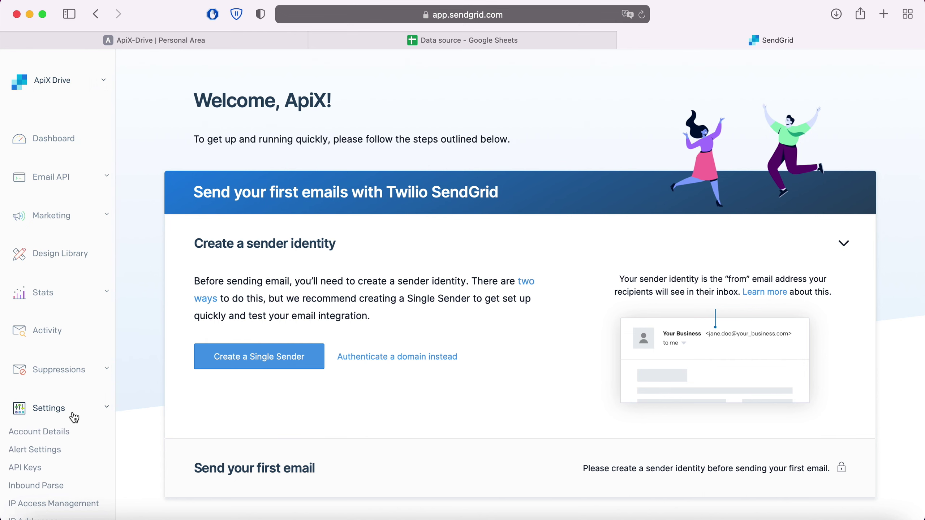
left_click(29, 473)
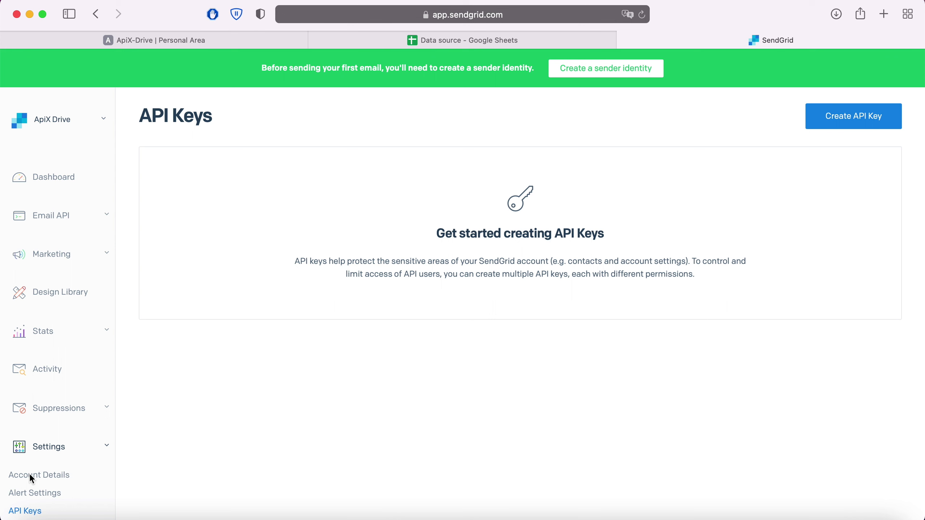
left_click(822, 123)
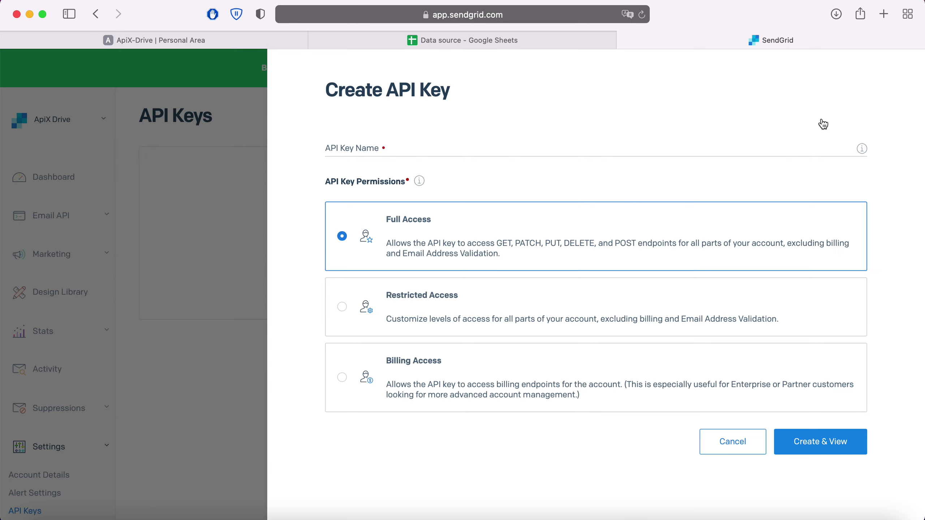
left_click(483, 143)
type("ApiX-Dri")
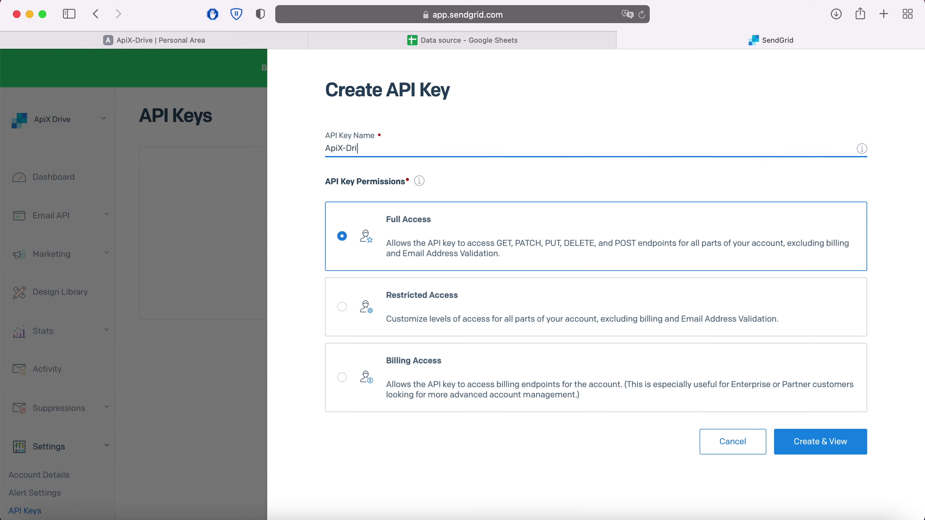
type("ve")
left_click(818, 445)
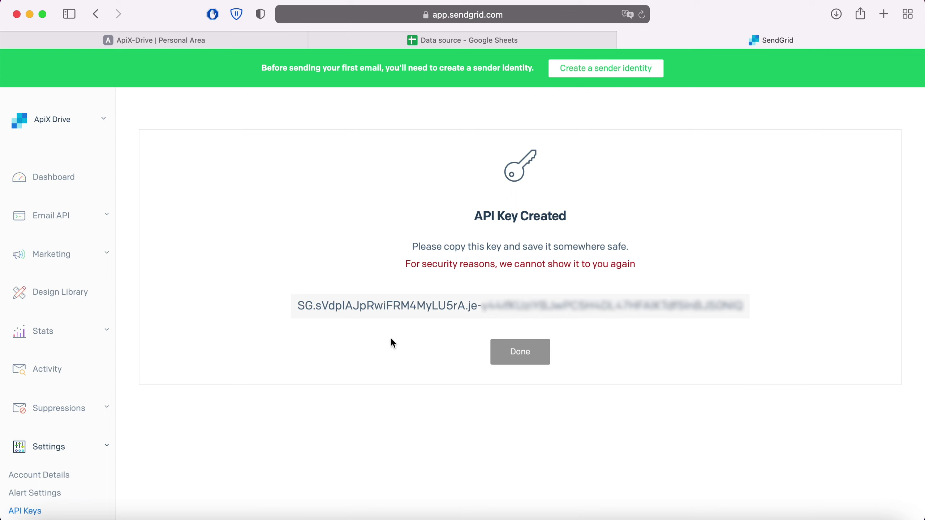
Step: Copy the new API key and go back to ApiX-Drive
left_click_drag(296, 307, 678, 316)
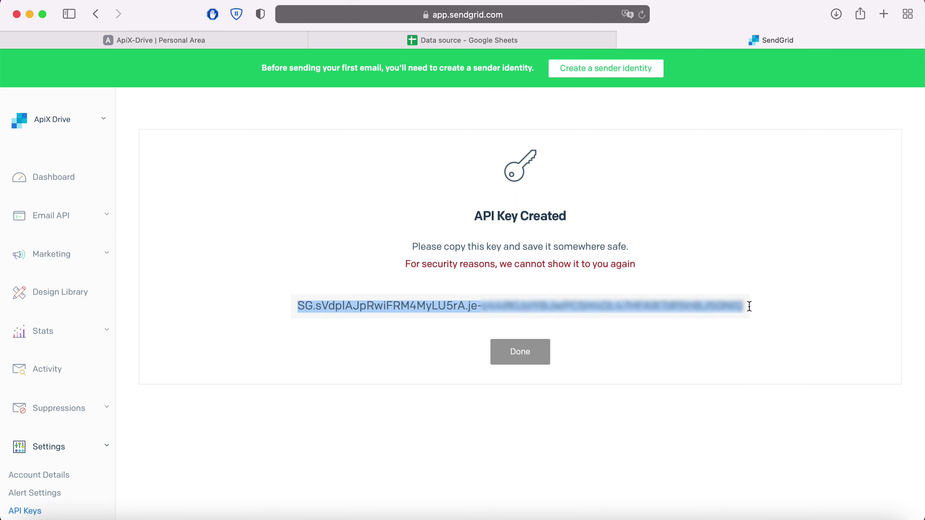
right_click(708, 305)
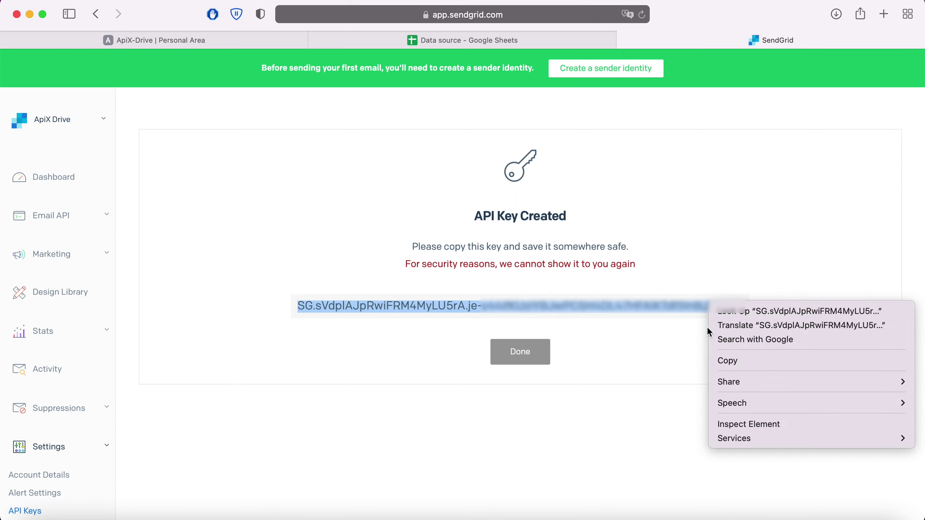
left_click(727, 360)
left_click(241, 40)
Step: Paste the API key to save the SendGrid account, then select it as the login
right_click(377, 277)
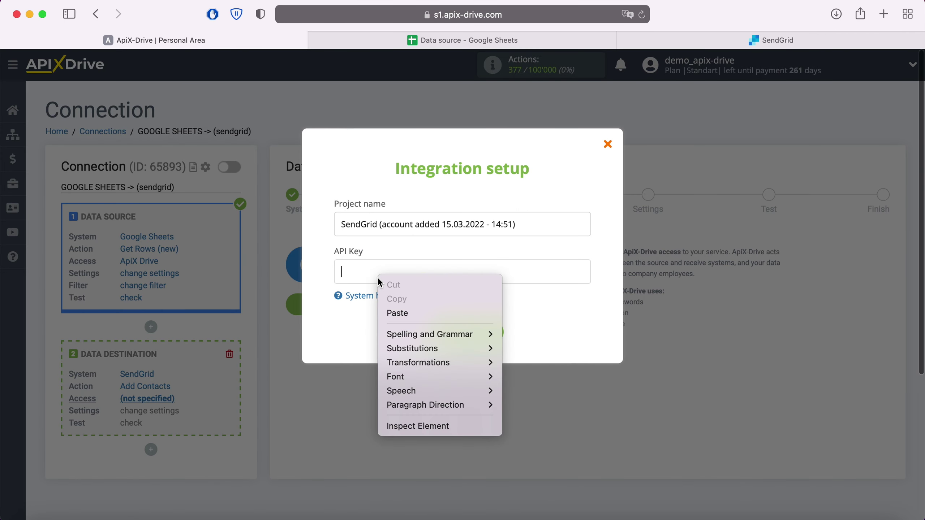
left_click(409, 310)
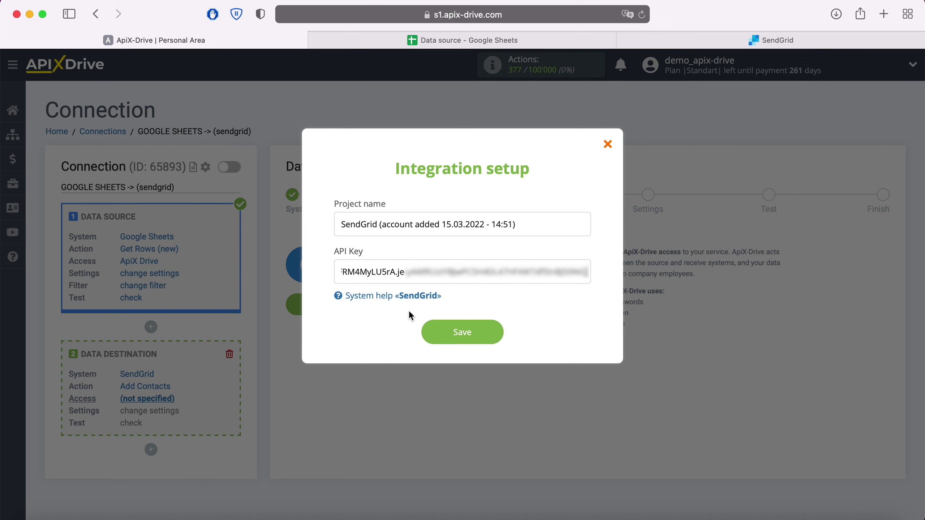
left_click(493, 332)
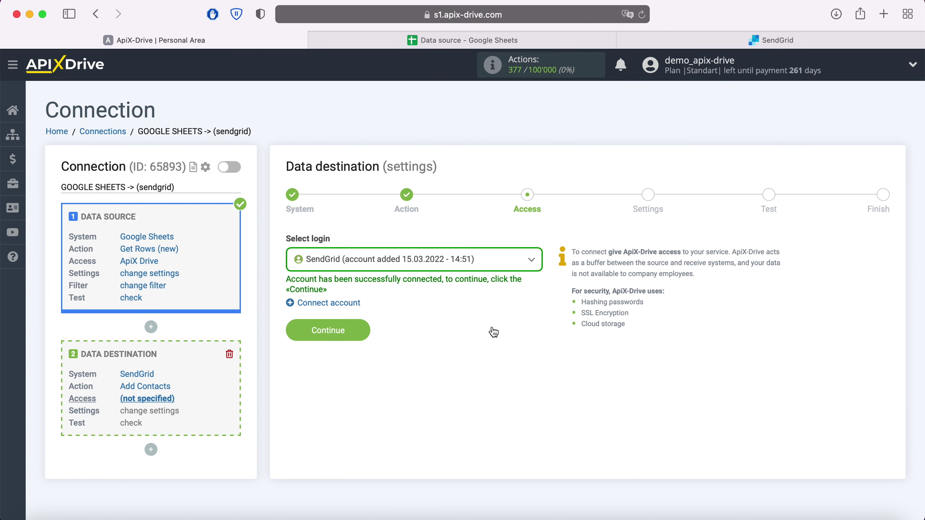
left_click(523, 263)
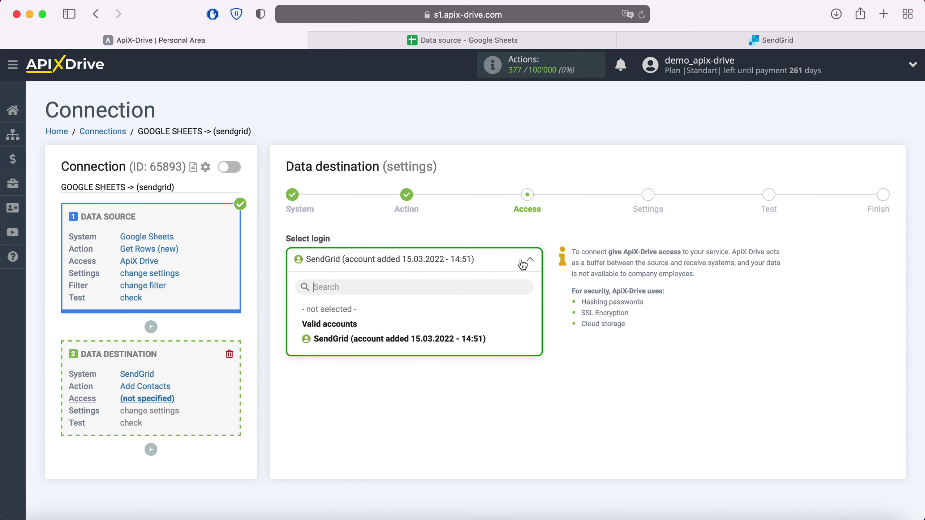
left_click(438, 339)
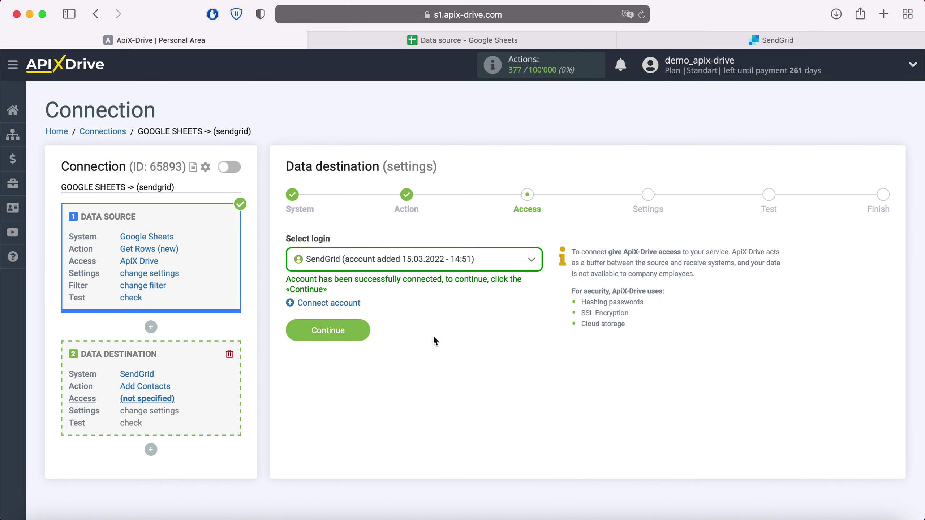
left_click(349, 331)
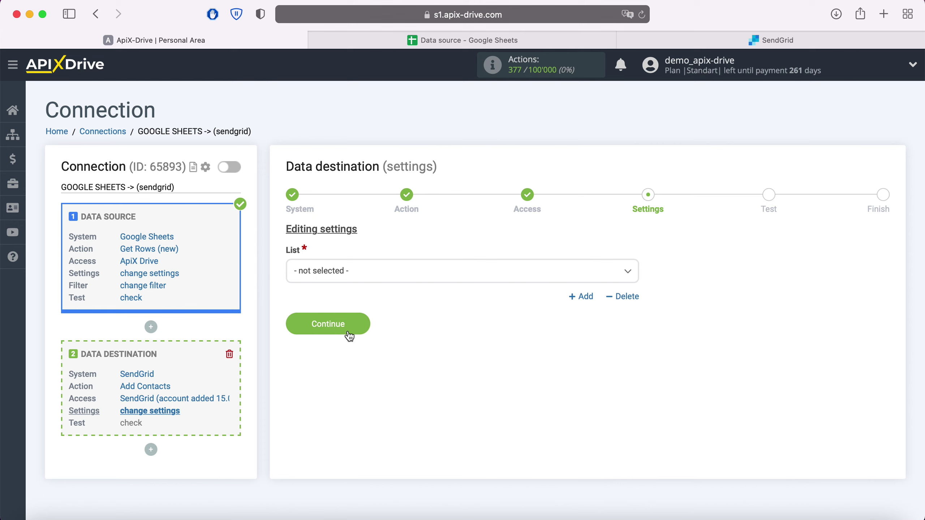
Step: Select the Facebook contact list and map E-mail to Column E
left_click(374, 272)
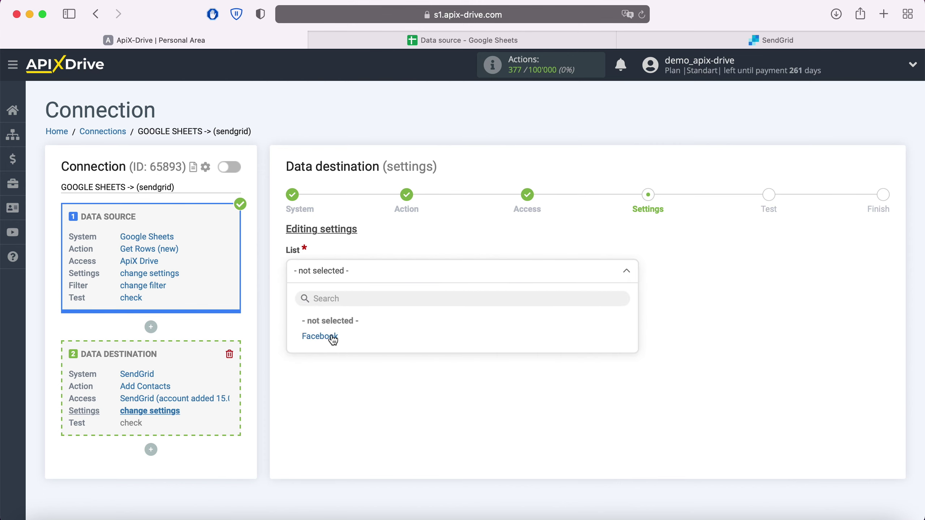
left_click(320, 337)
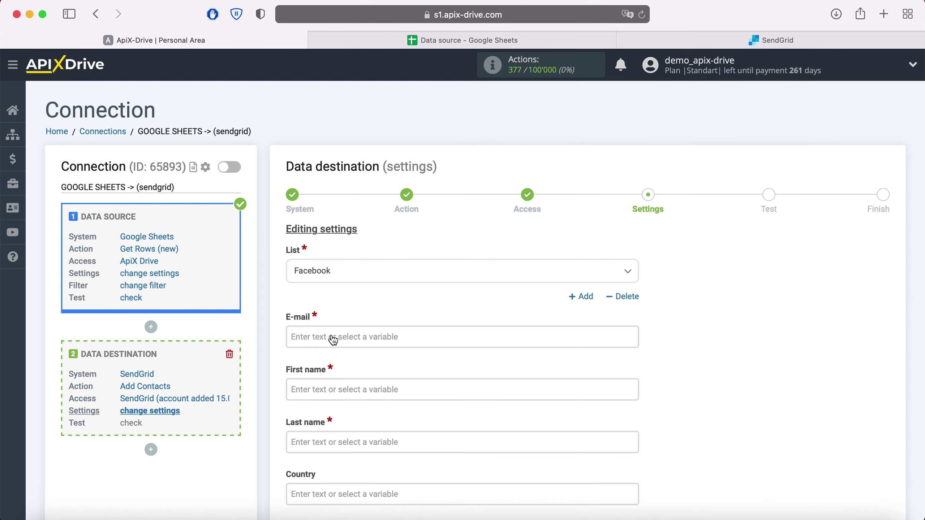
left_click(333, 340)
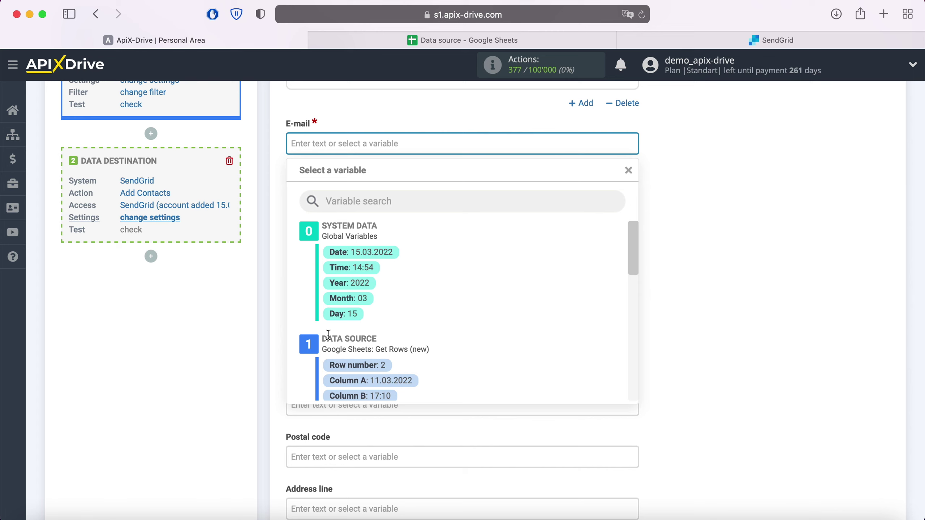
scroll(495, 275, "down", 5)
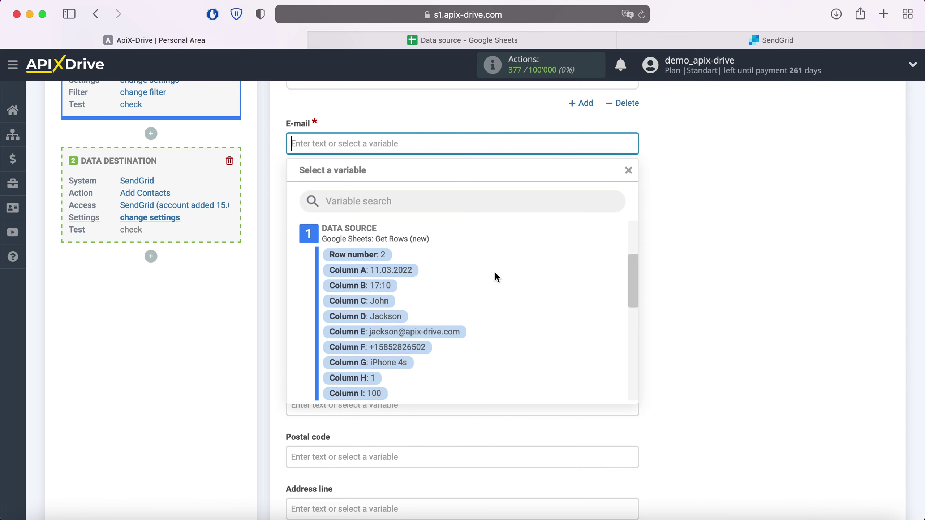
left_click(462, 331)
Step: Map First name to Column C and Last name to Column D
left_click(376, 203)
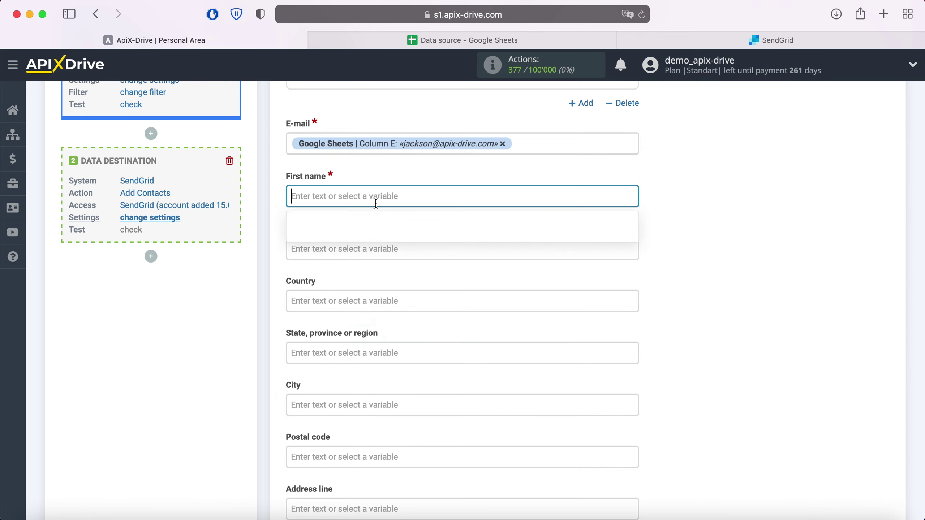
scroll(501, 276, "down", 2)
scroll(510, 279, "down", 2)
scroll(510, 279, "down", 3)
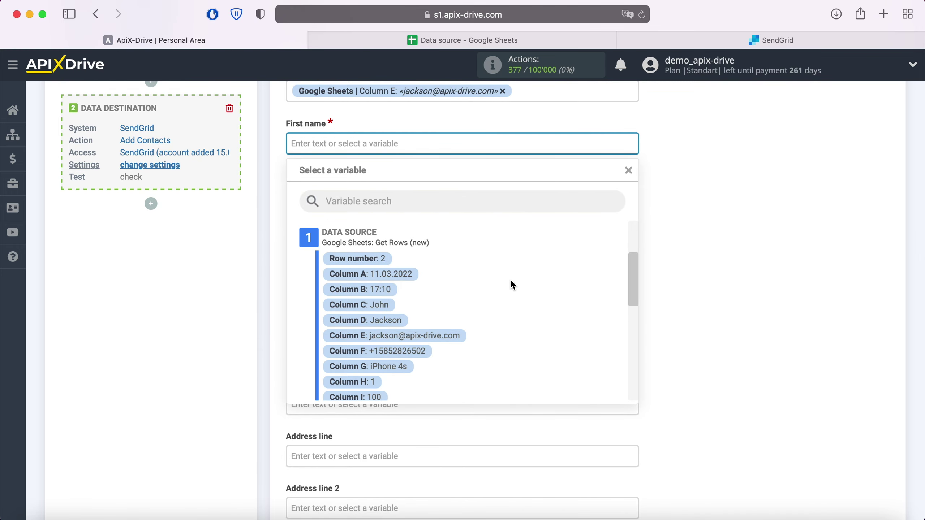
left_click(365, 305)
left_click(373, 199)
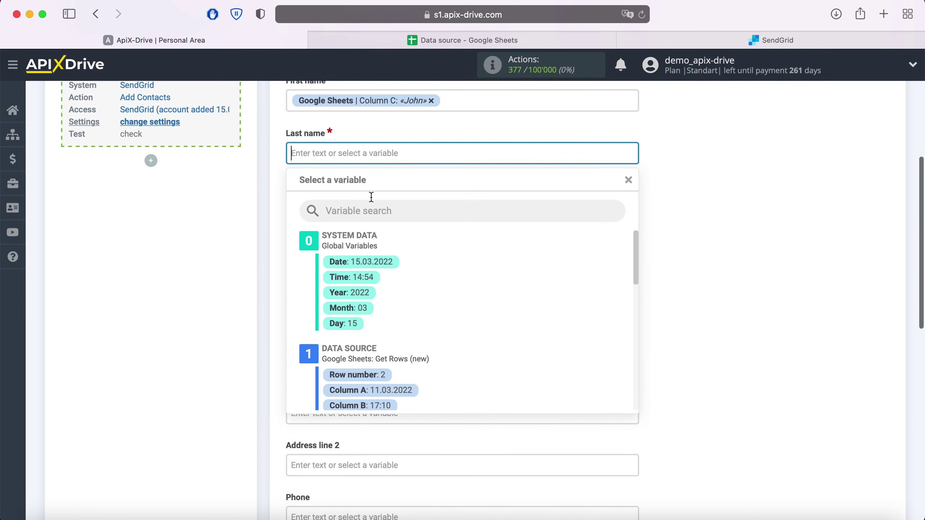
scroll(474, 293, "down", 3)
scroll(474, 294, "down", 1)
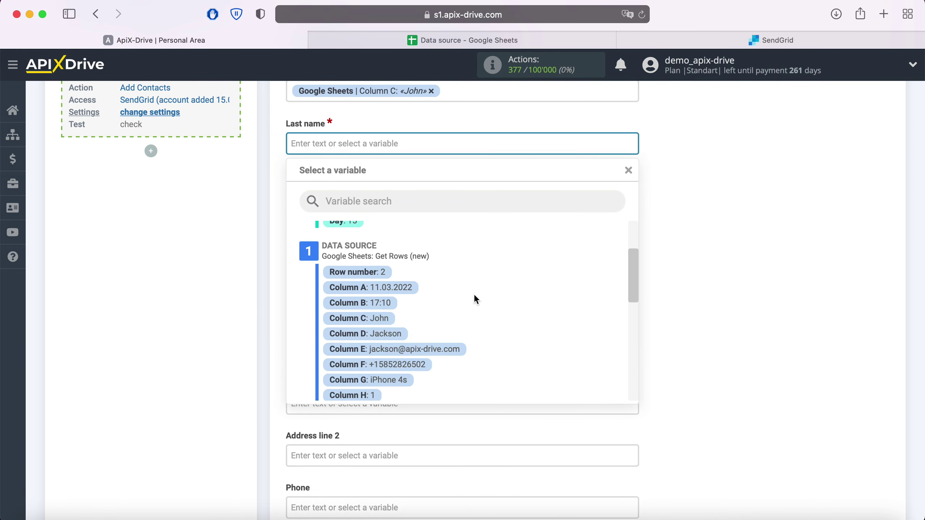
left_click(400, 335)
Step: Map Phone to Column F and save the field mapping
scroll(398, 334, "down", 2)
scroll(398, 335, "down", 3)
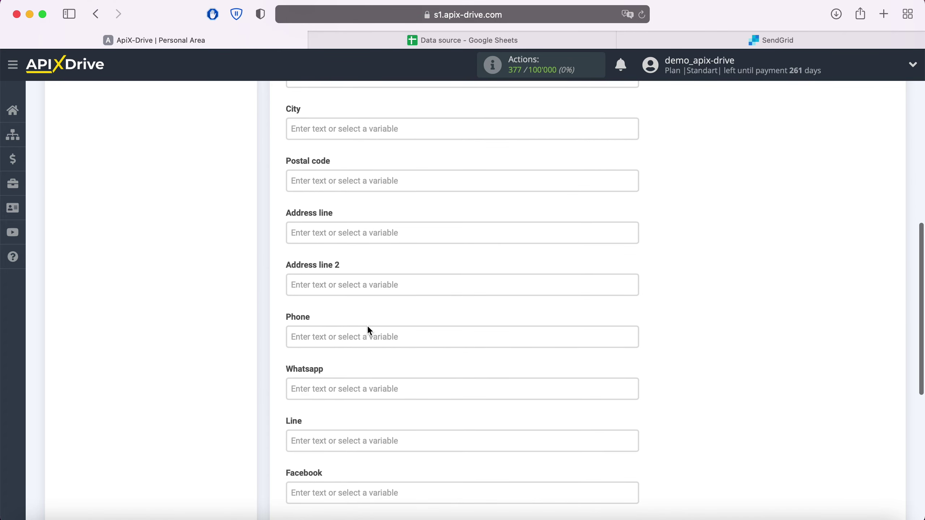
left_click(368, 327)
scroll(518, 281, "down", 2)
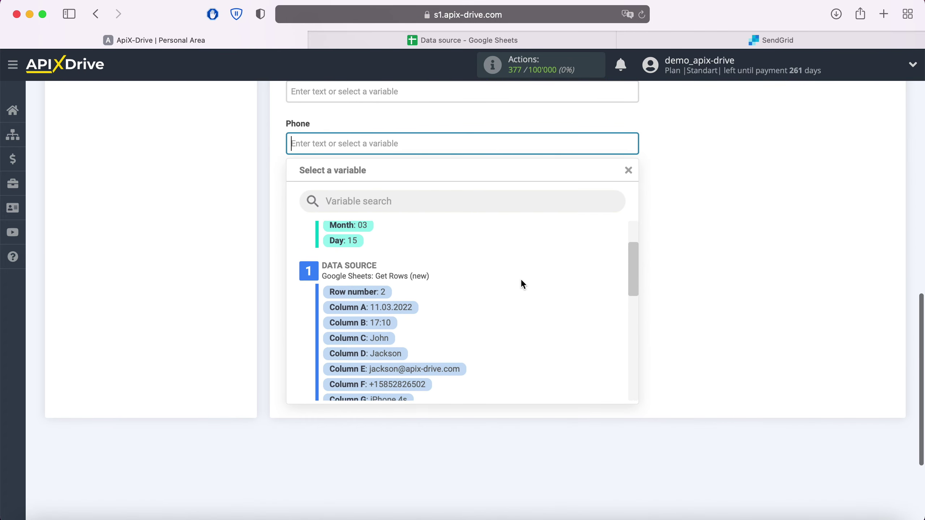
scroll(521, 285, "down", 1)
left_click(419, 345)
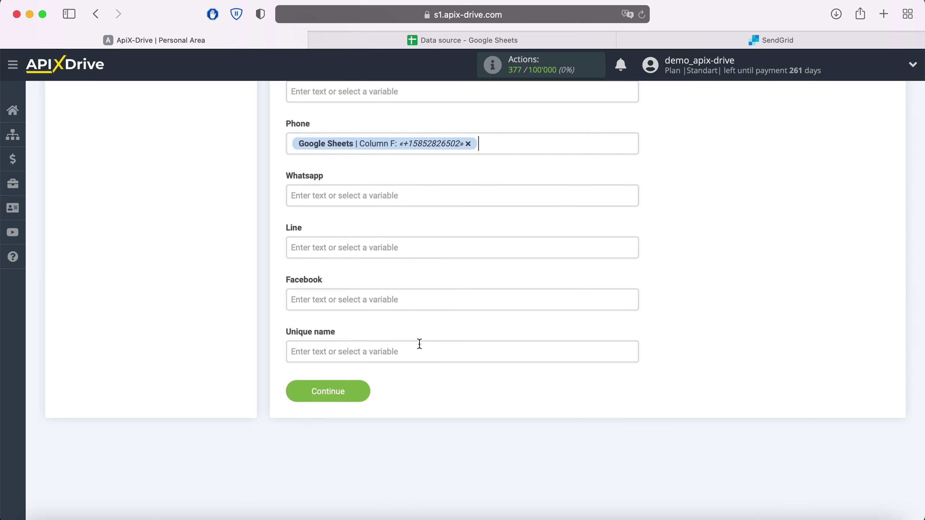
left_click(365, 391)
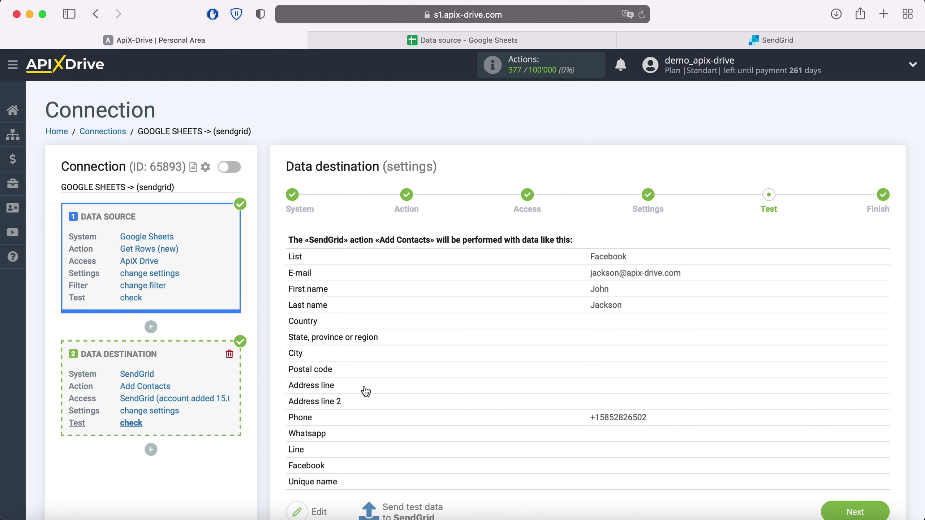
Step: Send the test contact John Jackson to SendGrid
scroll(366, 392, "down", 1)
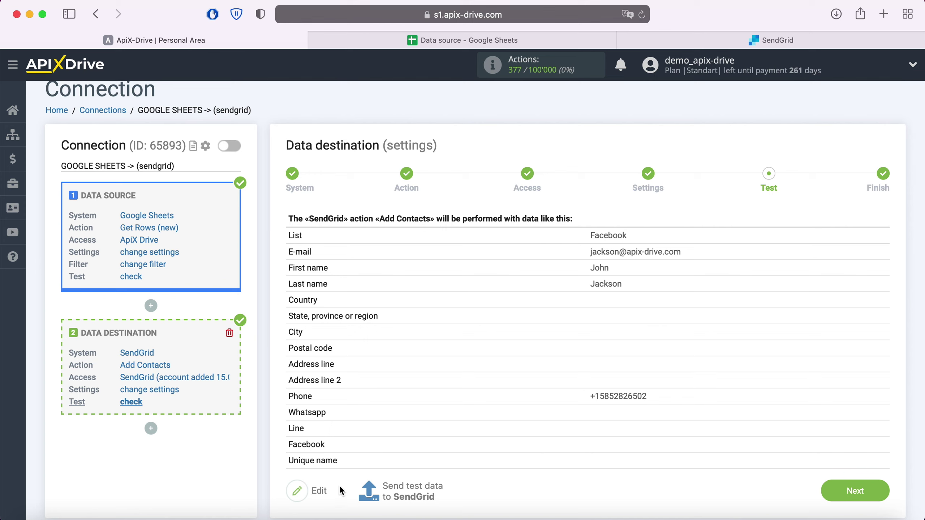
left_click(407, 488)
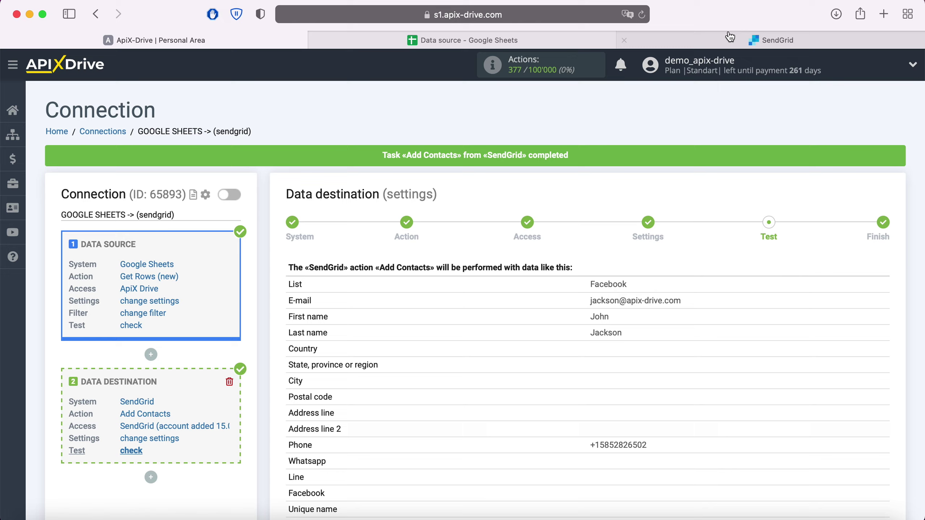
left_click(730, 37)
left_click(28, 322)
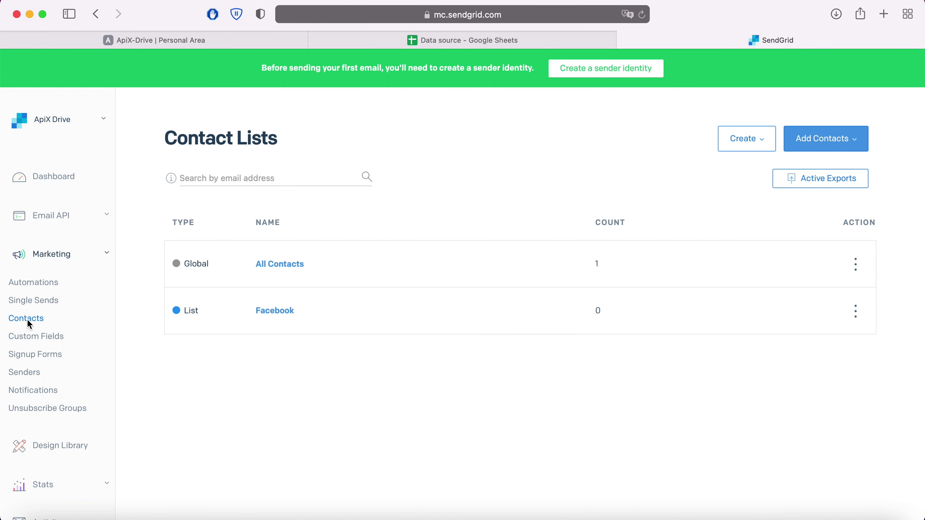
left_click(279, 312)
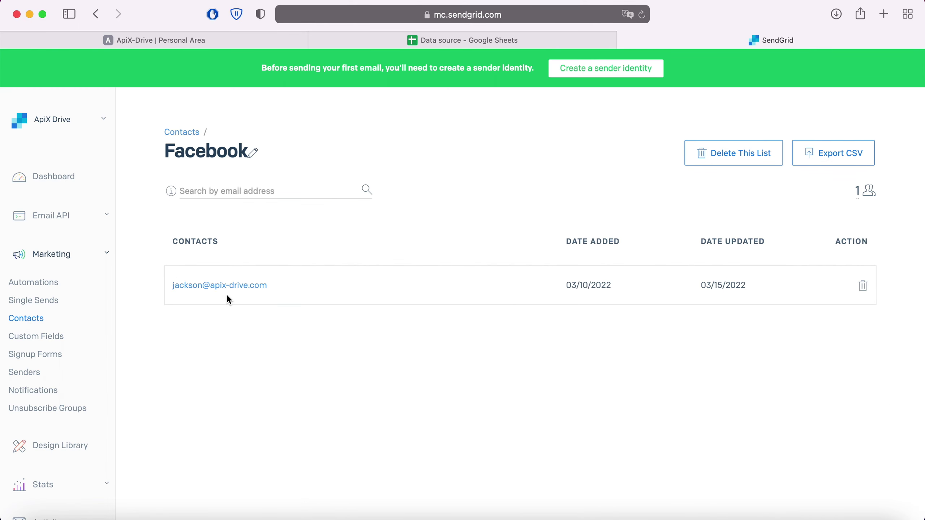
left_click(218, 285)
scroll(220, 291, "down", 3)
scroll(220, 290, "down", 3)
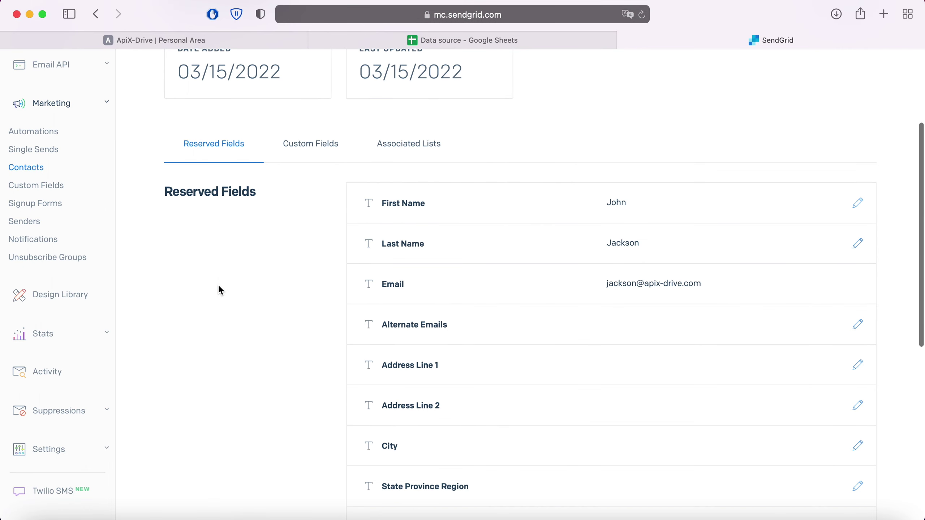
scroll(221, 290, "down", 3)
scroll(220, 291, "down", 2)
scroll(220, 291, "down", 2)
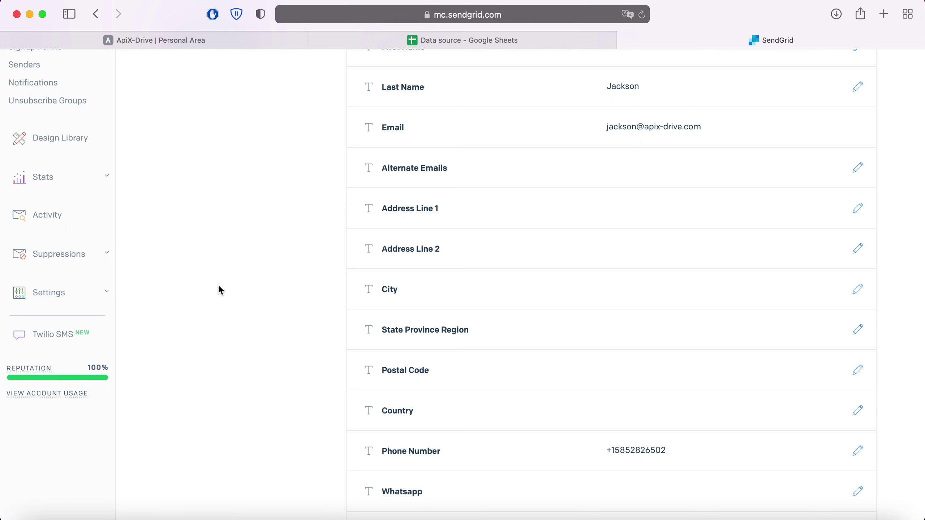
Step: Back in ApiX-Drive, finish the connection setup and enable automatic updates
left_click(152, 40)
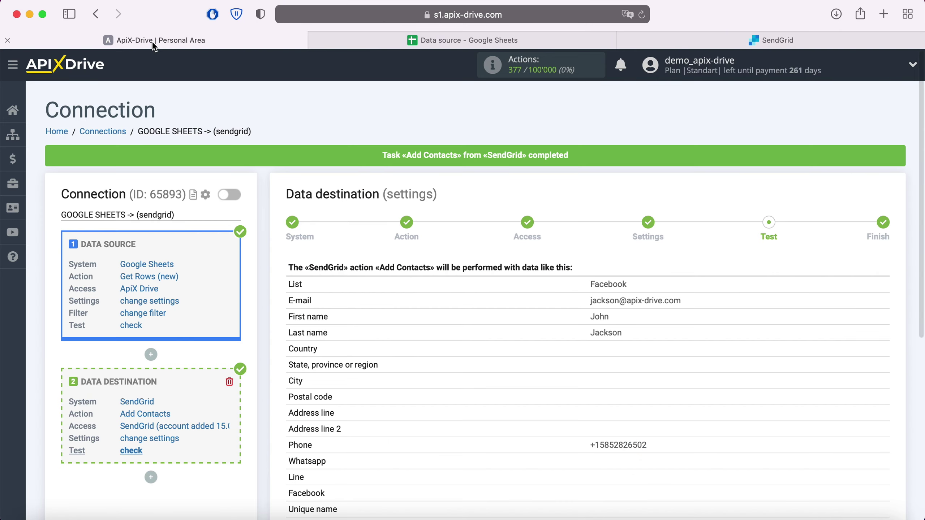
scroll(843, 340, "down", 5)
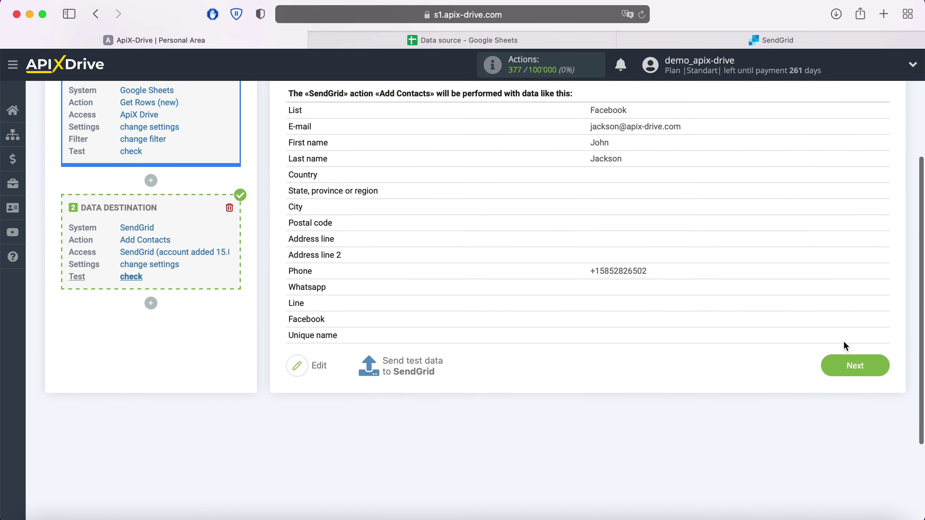
left_click(877, 366)
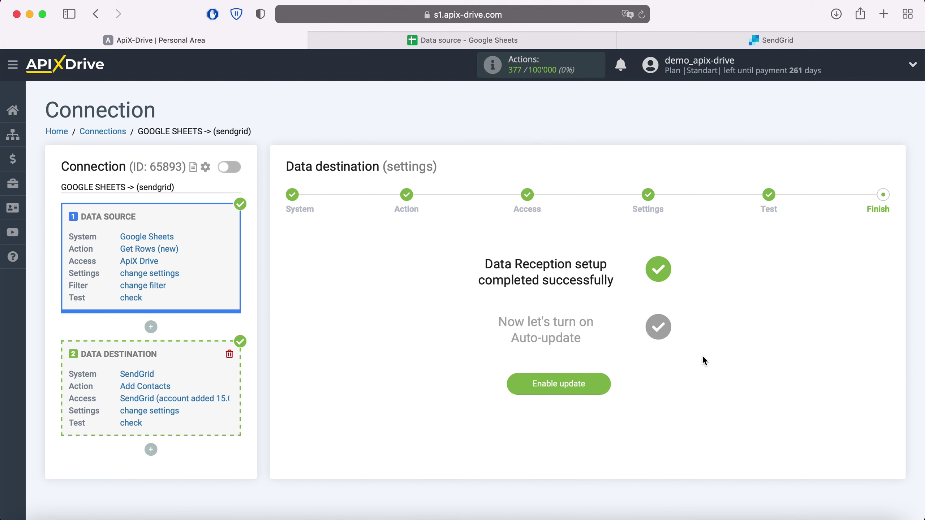
left_click(603, 380)
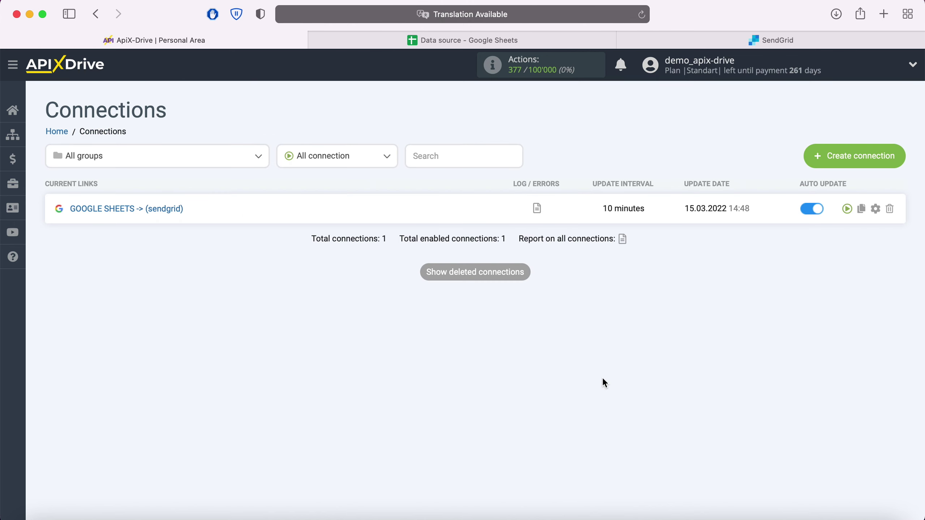
Step: Set the connection's update interval to 5 minutes and save it
left_click(876, 209)
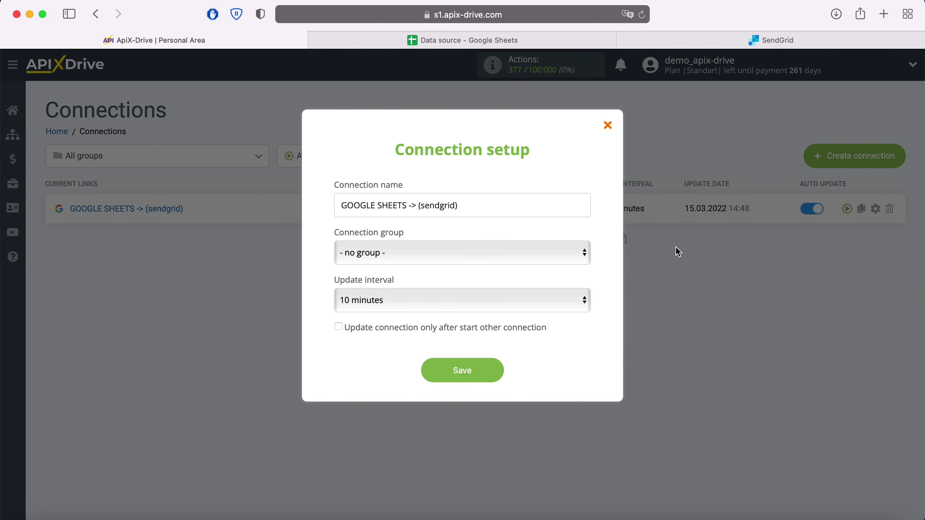
left_click(575, 306)
left_click(508, 286)
left_click(494, 376)
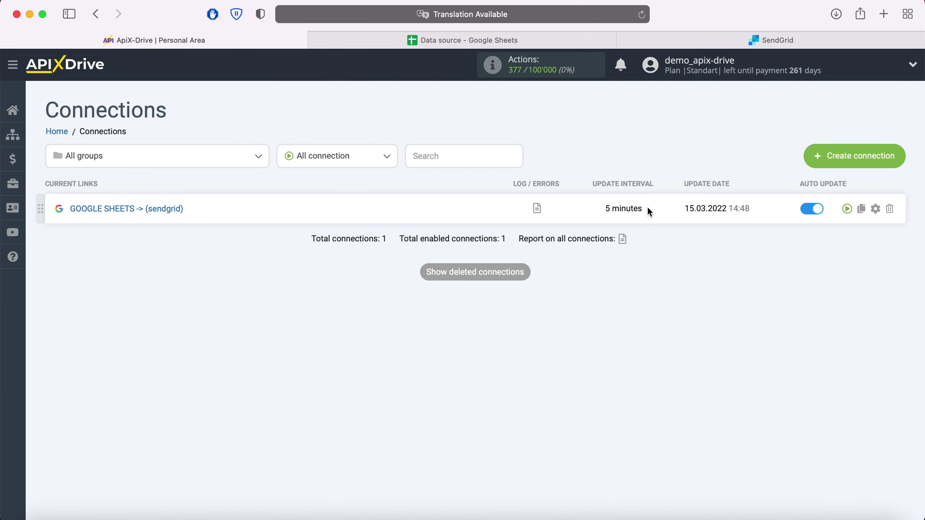